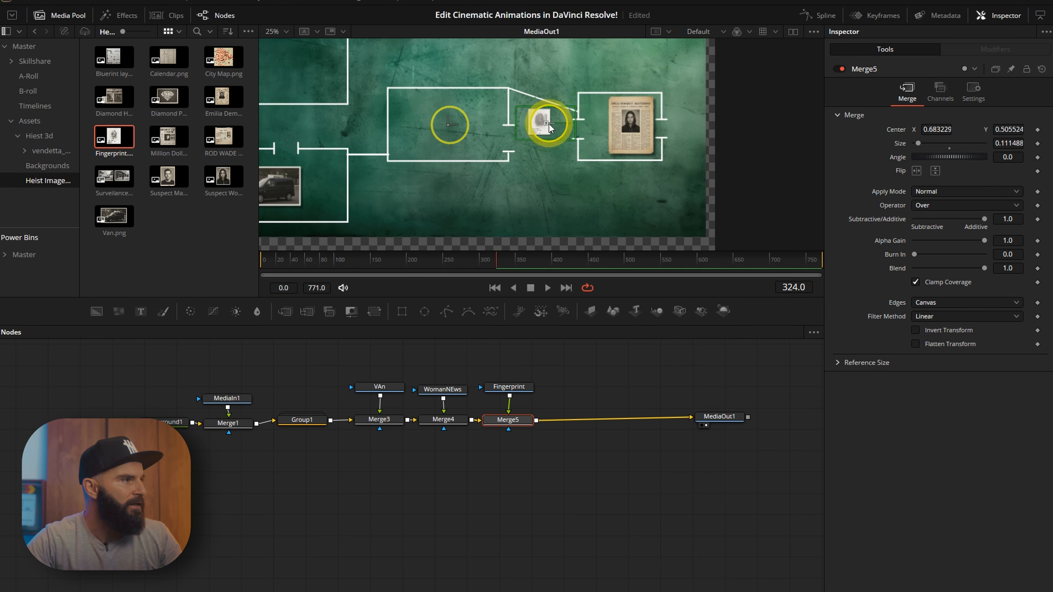
# Move the newspaper image slightly right within its board frame.
pyautogui.moveTo(549, 123); pyautogui.dragTo(598, 130)
pyautogui.scroll(2, 598, 130)
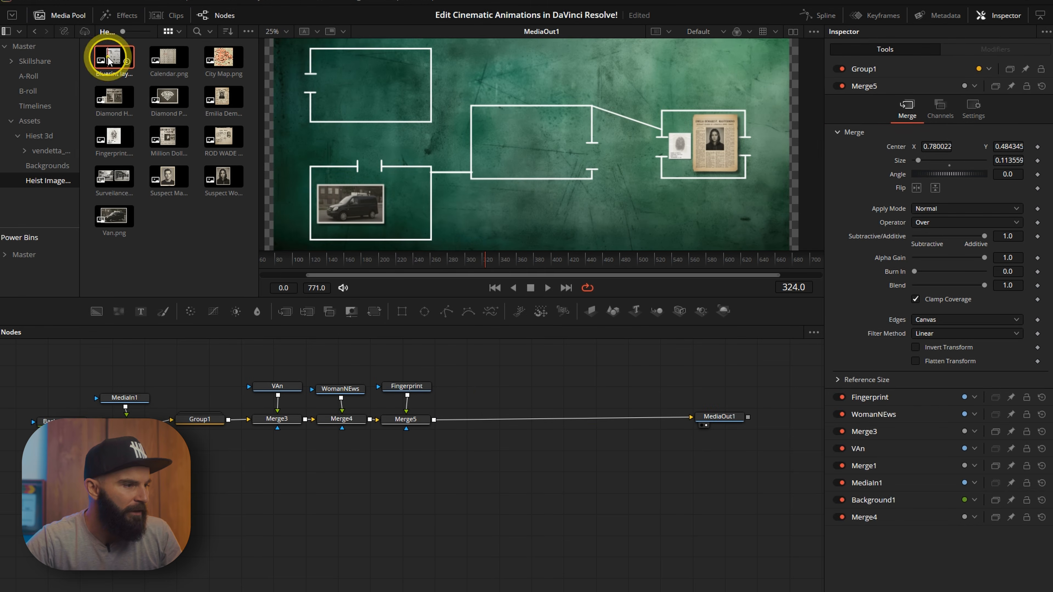
# Add the Blueprint layout.png image from the media pool into the node graph.
pyautogui.moveTo(106, 53); pyautogui.dragTo(482, 384)
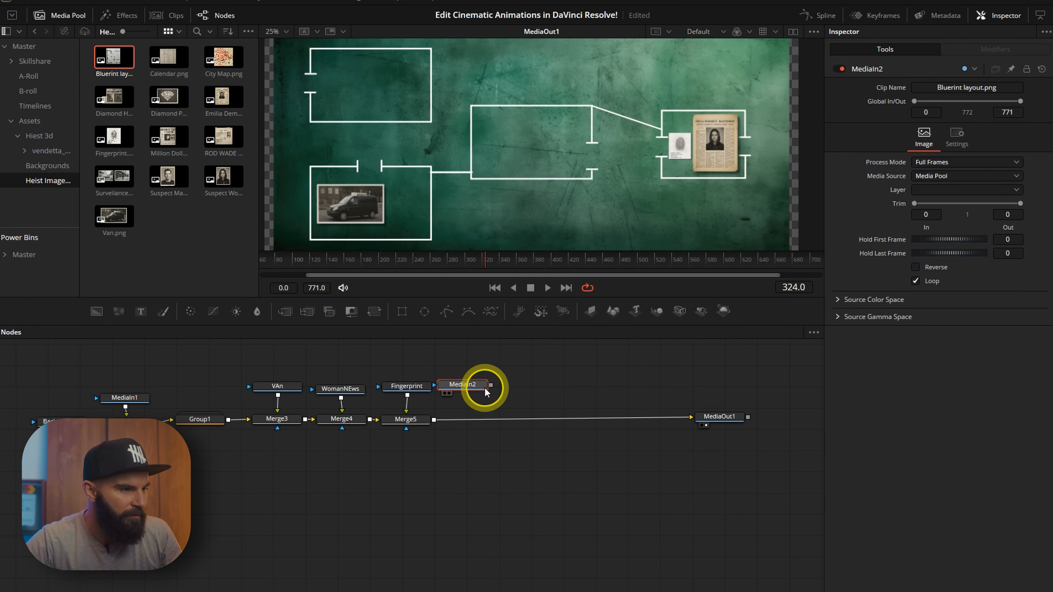
pyautogui.scroll(2, 418, 181)
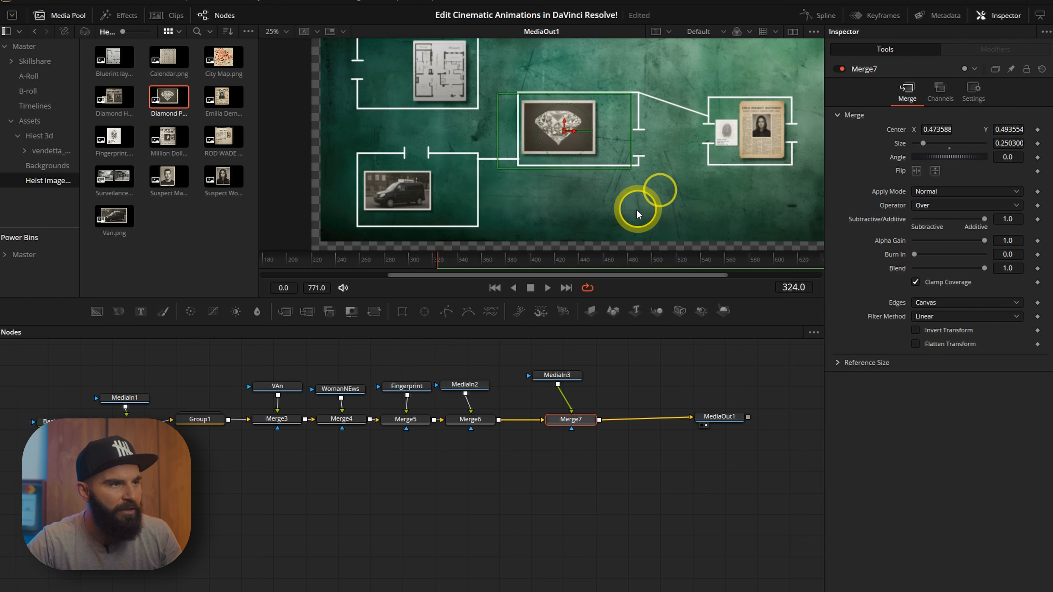
pyautogui.scroll(2, 637, 209)
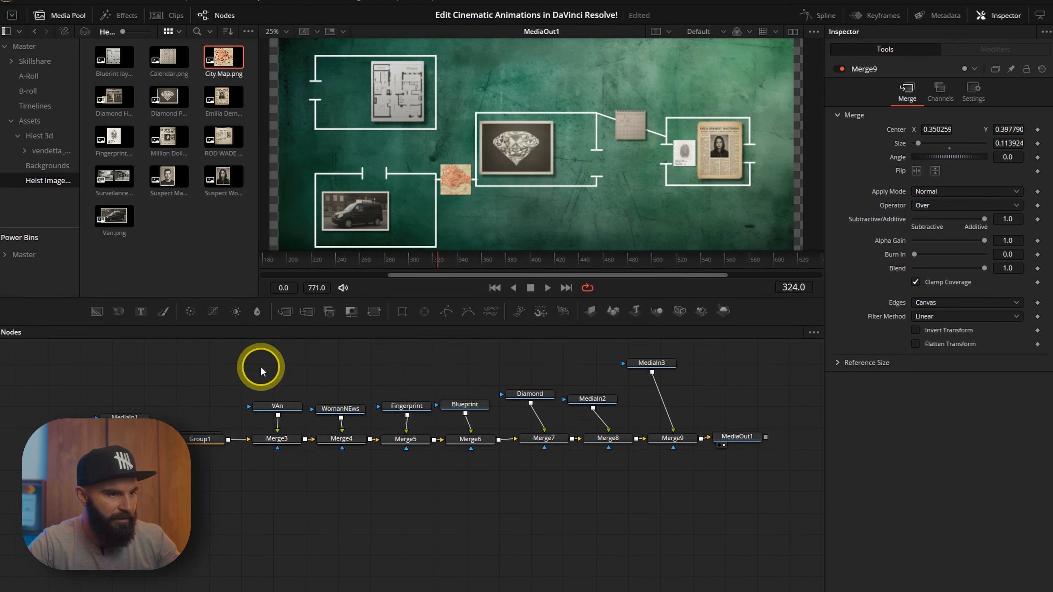
# Select all the image and merge nodes and collapse them into a single group.
pyautogui.moveTo(259, 365); pyautogui.dragTo(656, 473)
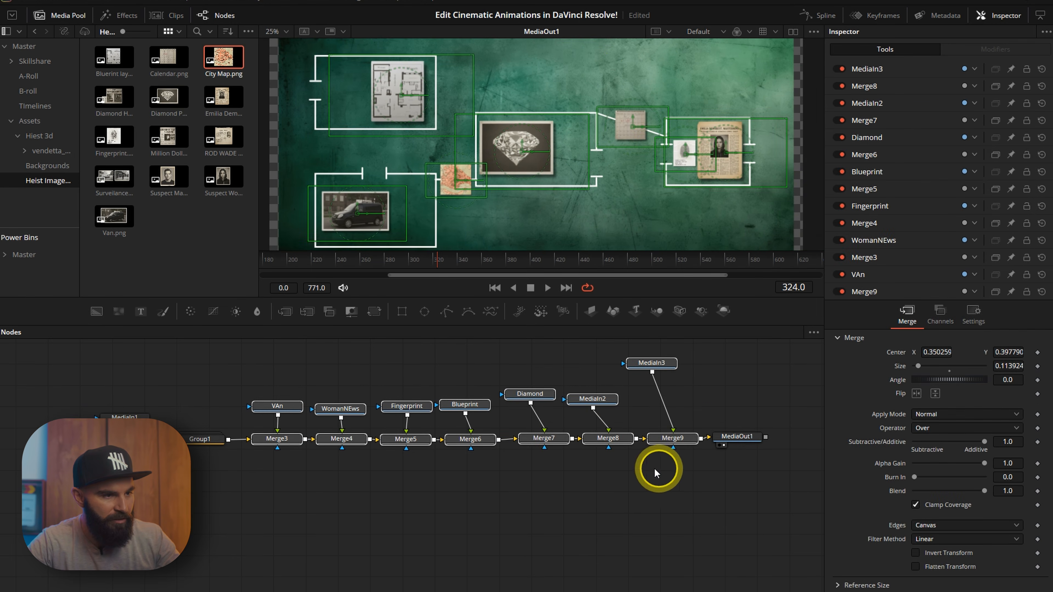
pyautogui.rightClick(684, 438)
pyautogui.click(724, 231)
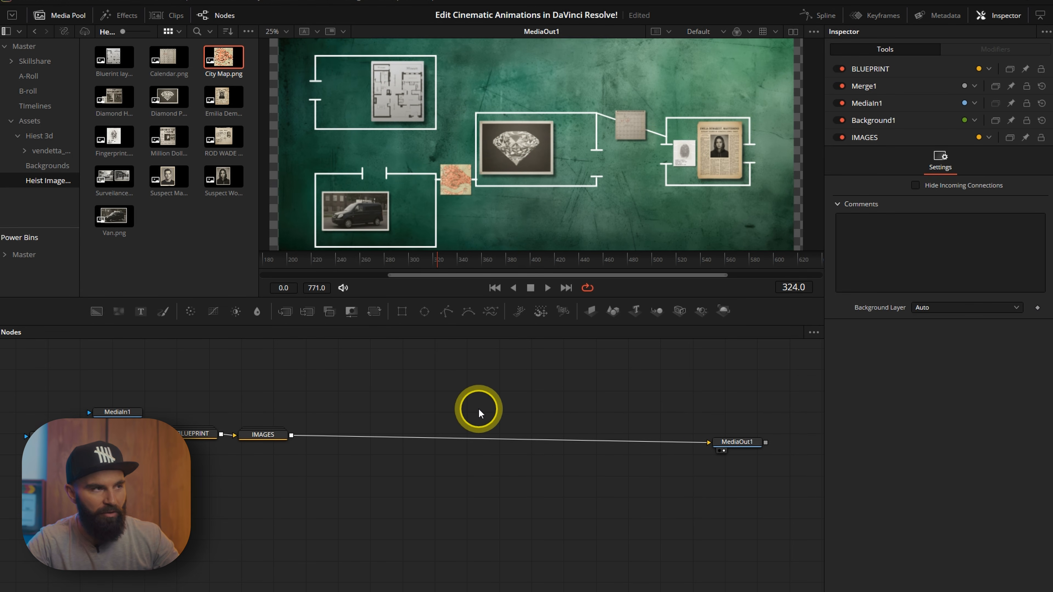
# Add a Background node merged over the image group and set its colour to white.
pyautogui.moveTo(96, 311); pyautogui.dragTo(292, 433)
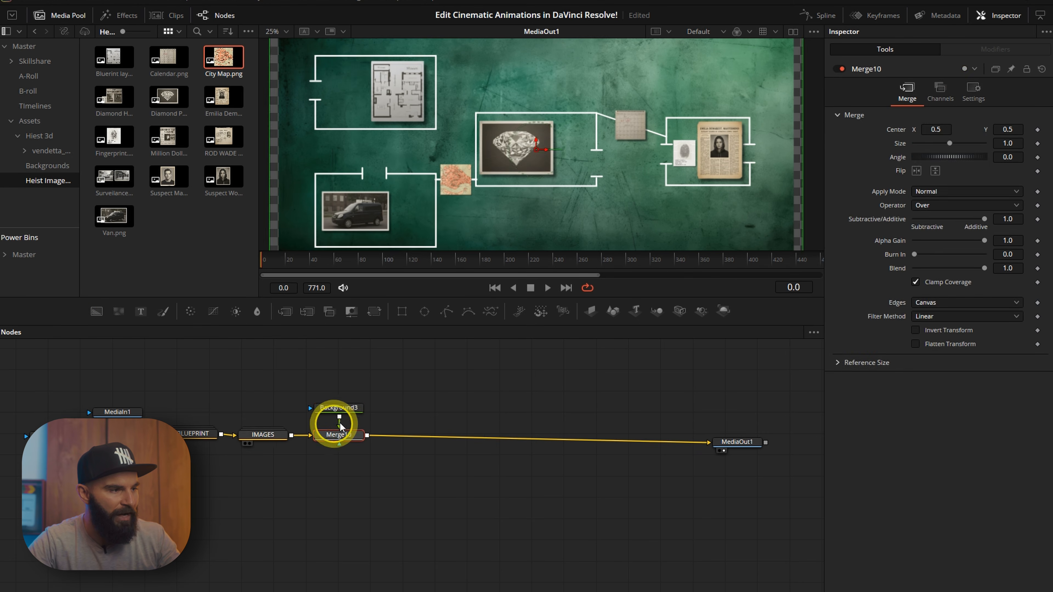
pyautogui.click(341, 407)
pyautogui.click(947, 182)
pyautogui.click(501, 292)
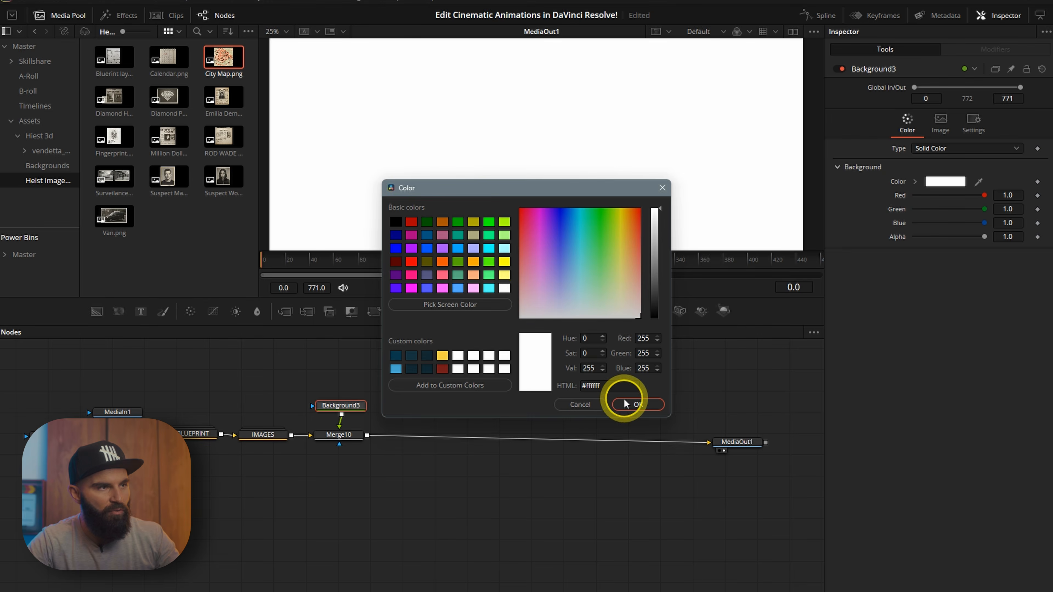
pyautogui.click(617, 400)
# Attach a Polygon mask to the white background and set its border width to 0.003.
pyautogui.moveTo(448, 315); pyautogui.dragTo(356, 378)
pyautogui.moveTo(365, 379); pyautogui.dragTo(341, 405)
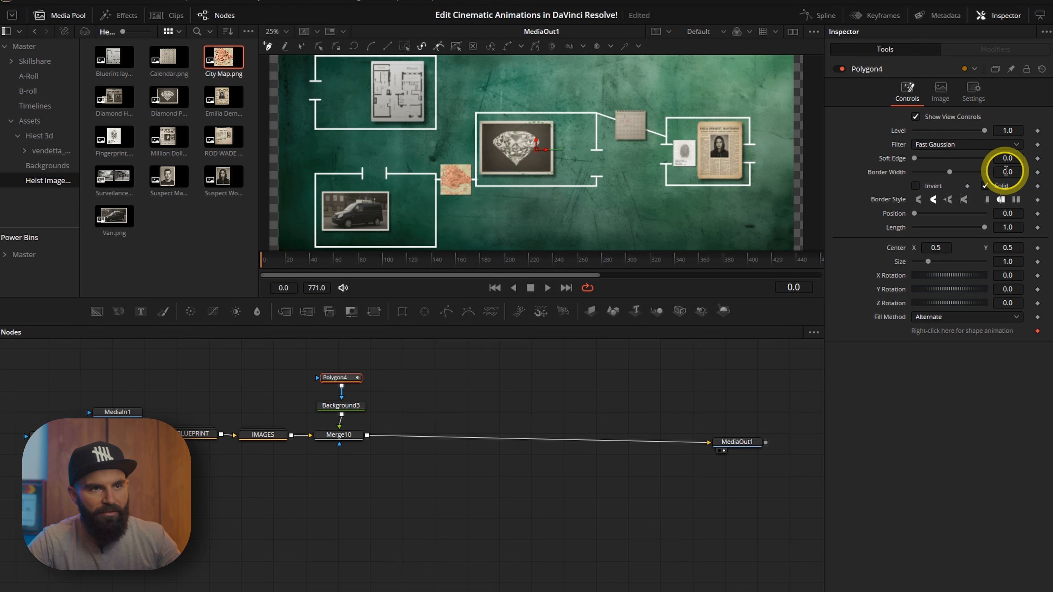
pyautogui.doubleClick(1007, 172)
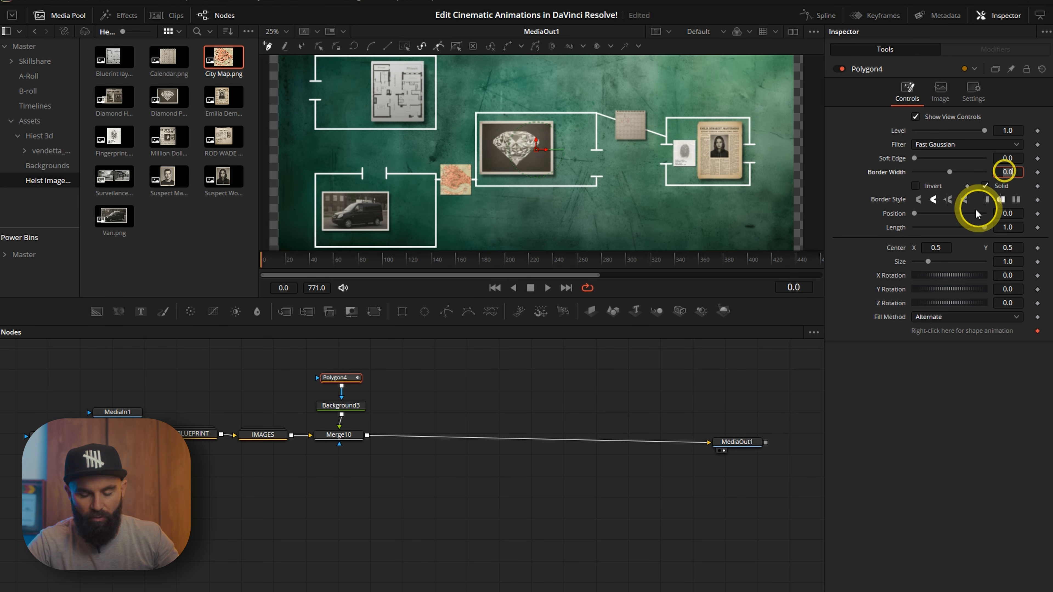
pyautogui.write('0.003')
pyautogui.press('Return')
# Draw an open polygon line from the van's frame up toward the newspaper frame.
pyautogui.scroll(2, 480, 234)
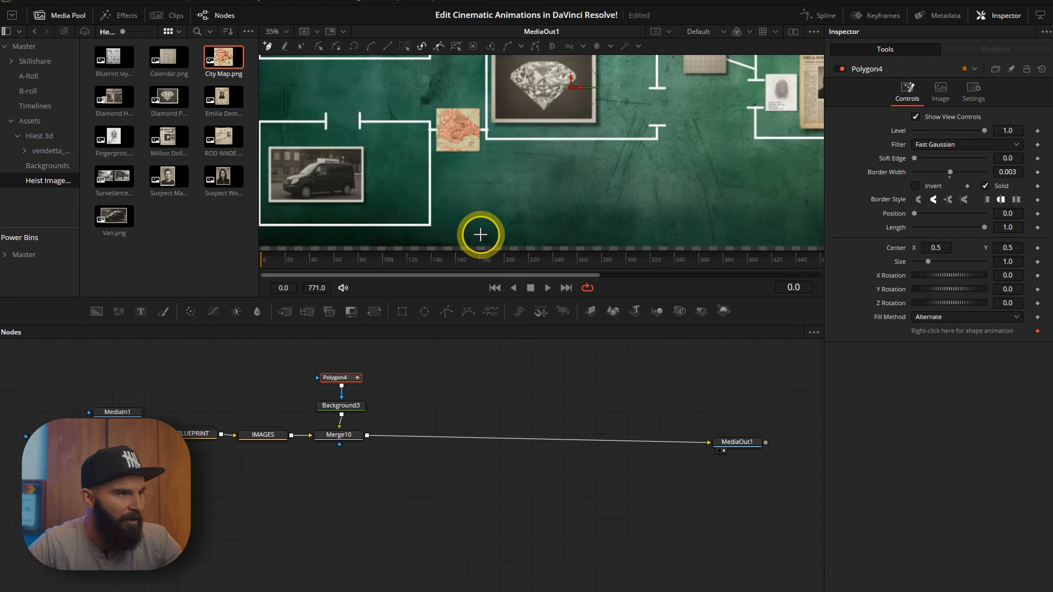
pyautogui.click(411, 194)
pyautogui.moveTo(720, 159)
pyautogui.mouseDown()
pyautogui.moveTo(353, 206)
pyautogui.moveTo(577, 190)
pyautogui.mouseUp()
pyautogui.click(503, 139)
pyautogui.scroll(-1, 303, 212)
pyautogui.hotkey('ctrl', 'k')
pyautogui.moveTo(411, 213)
pyautogui.mouseDown()
pyautogui.moveTo(637, 202)
pyautogui.moveTo(603, 198)
pyautogui.mouseUp()
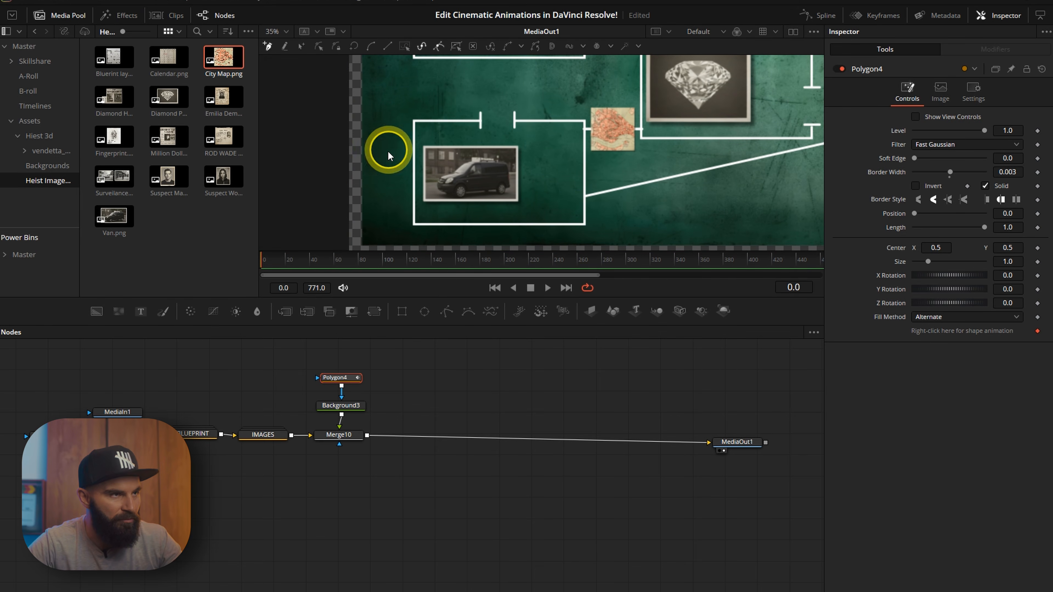
# Keyframe the polygon's Length at 1 on frame 140 and 0 on frame 60 so the line draws on.
pyautogui.click(334, 260)
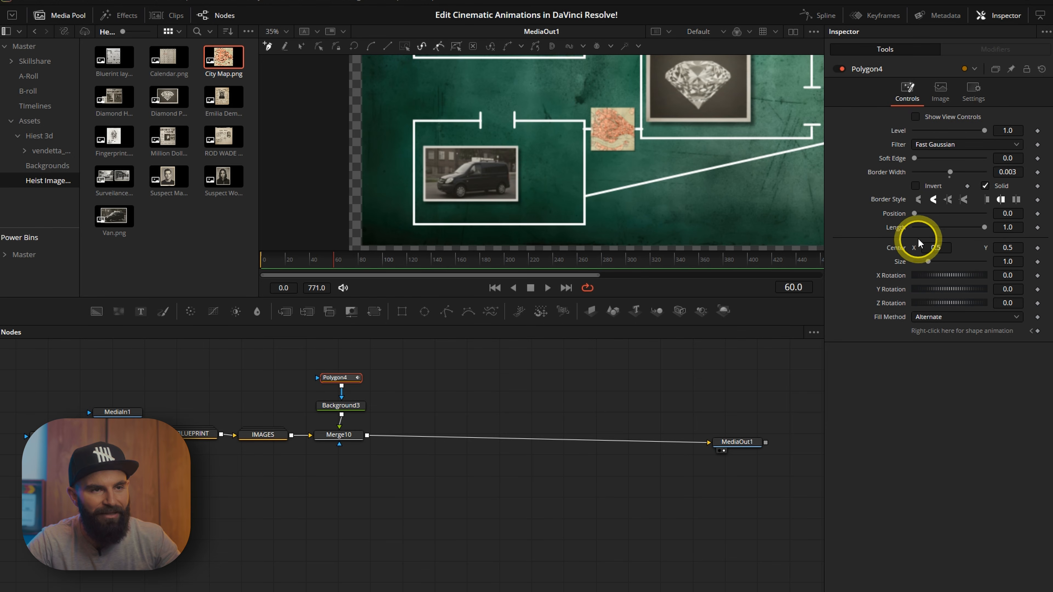
pyautogui.click(1037, 228)
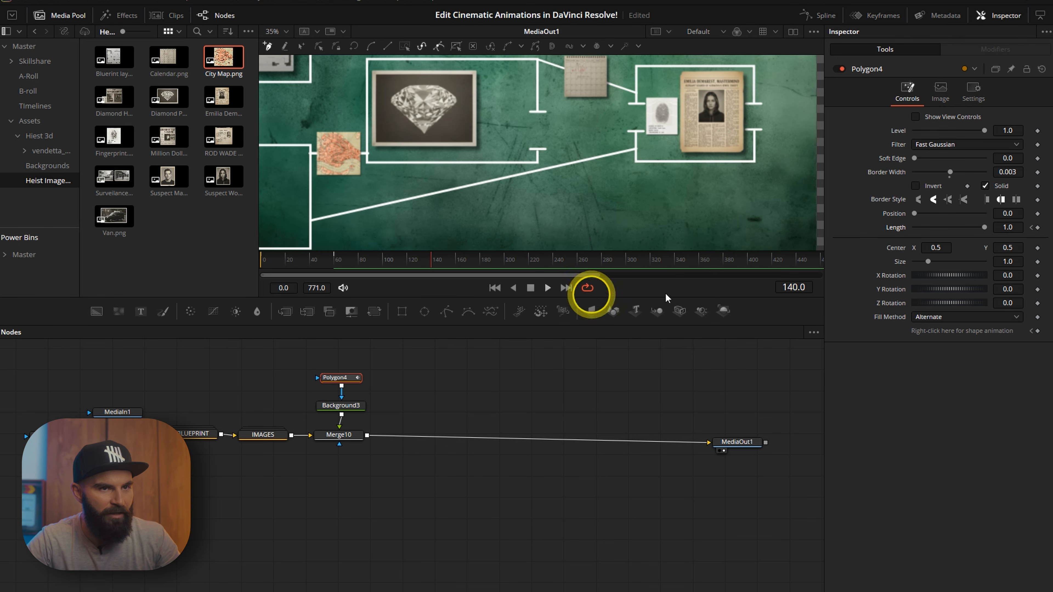
pyautogui.click(1038, 227)
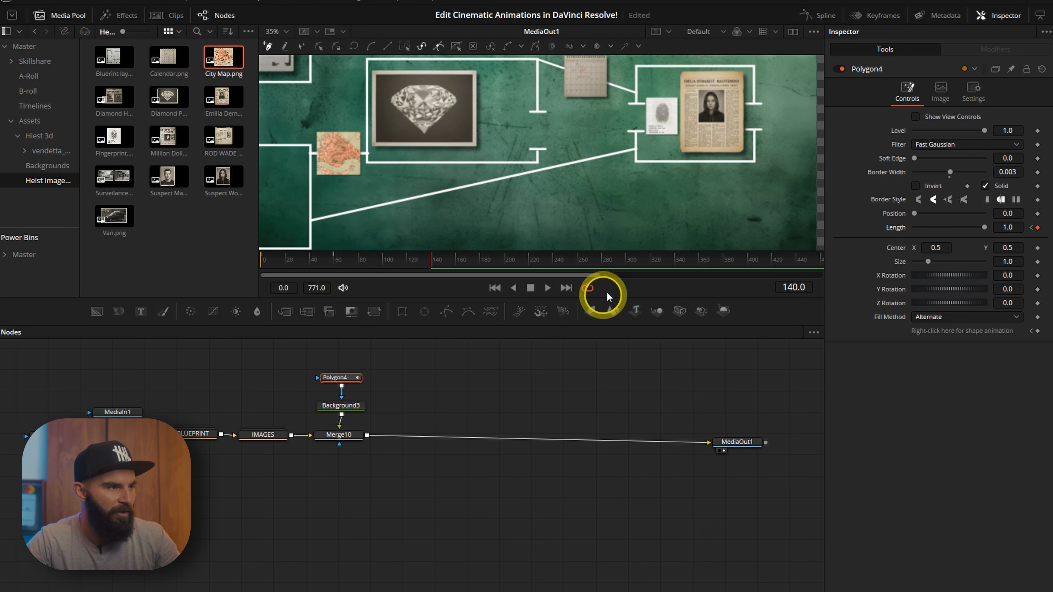
pyautogui.click(336, 266)
pyautogui.moveTo(983, 227); pyautogui.dragTo(889, 234)
# Smooth the polygon's Length keyframes in the Spline editor.
pyautogui.click(817, 15)
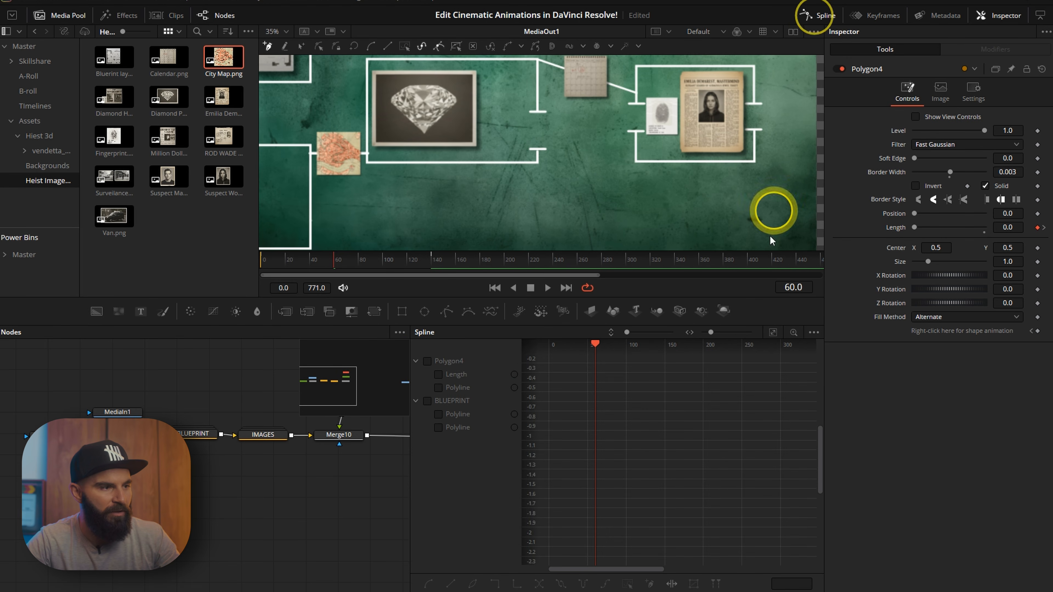
pyautogui.click(428, 361)
pyautogui.moveTo(682, 399); pyautogui.dragTo(765, 486)
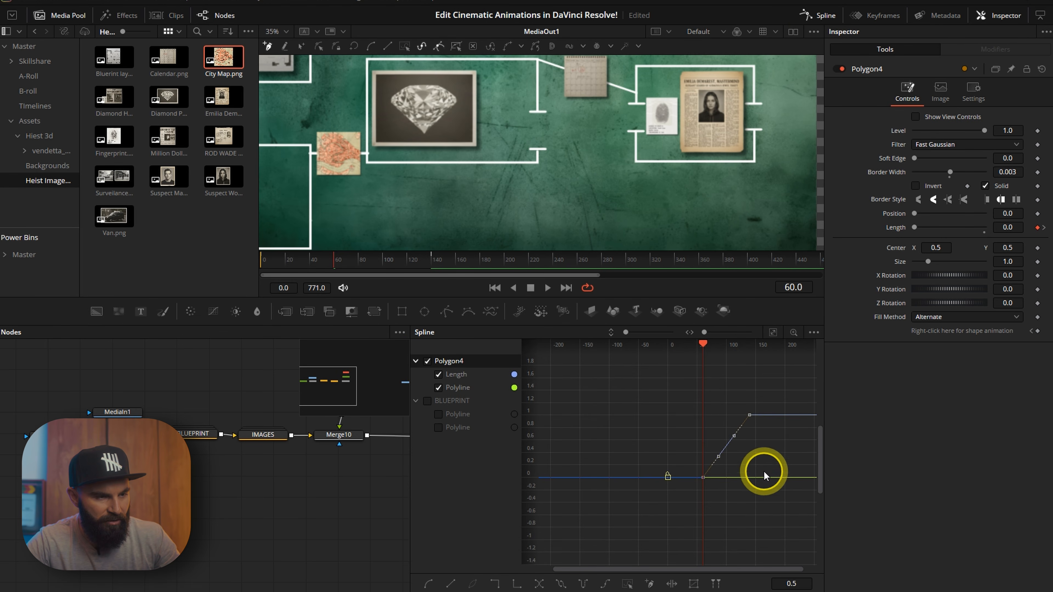
pyautogui.scroll(3, 756, 478)
pyautogui.press('s')
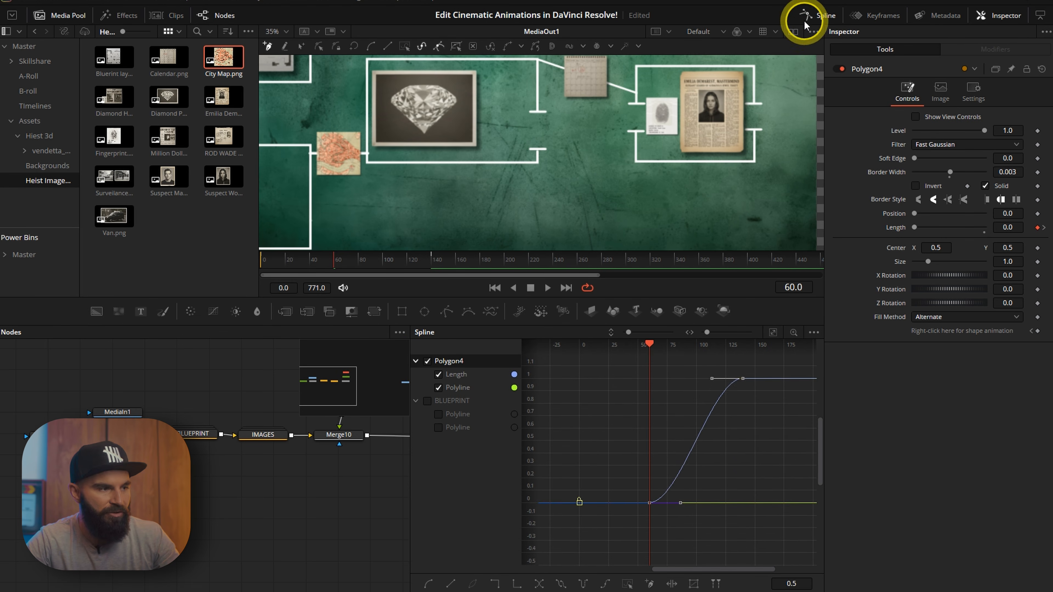
pyautogui.click(816, 15)
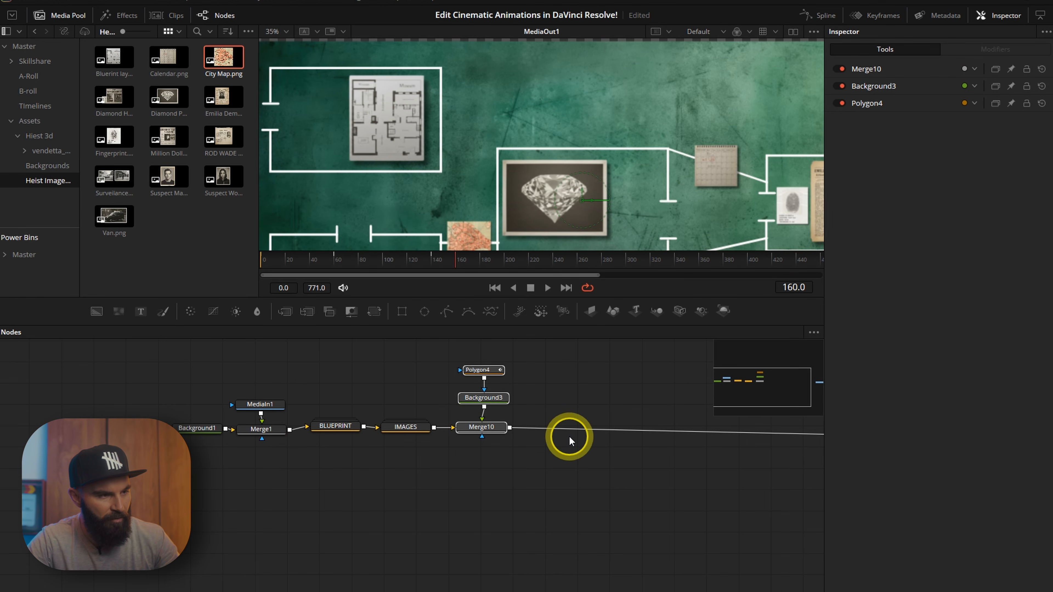
# Paste a copy of the polygon, background and merge chain after the first merge.
pyautogui.hotkey('ctrl', 'v')
pyautogui.moveTo(571, 396); pyautogui.dragTo(564, 427)
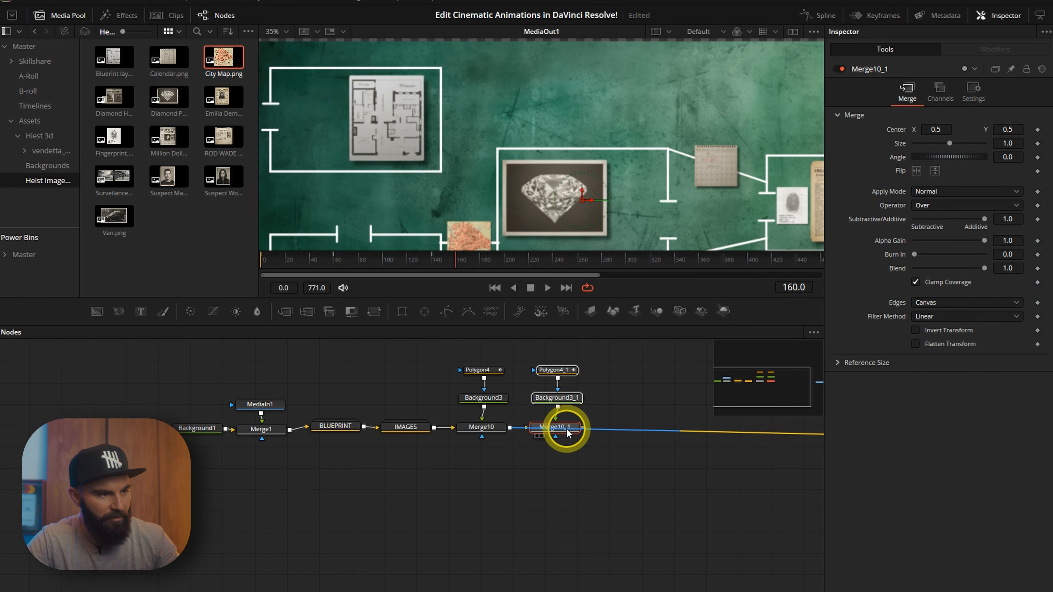
# Redraw the copied polygon as a line running from the newspaper frame to the blueprint frame.
pyautogui.click(460, 385)
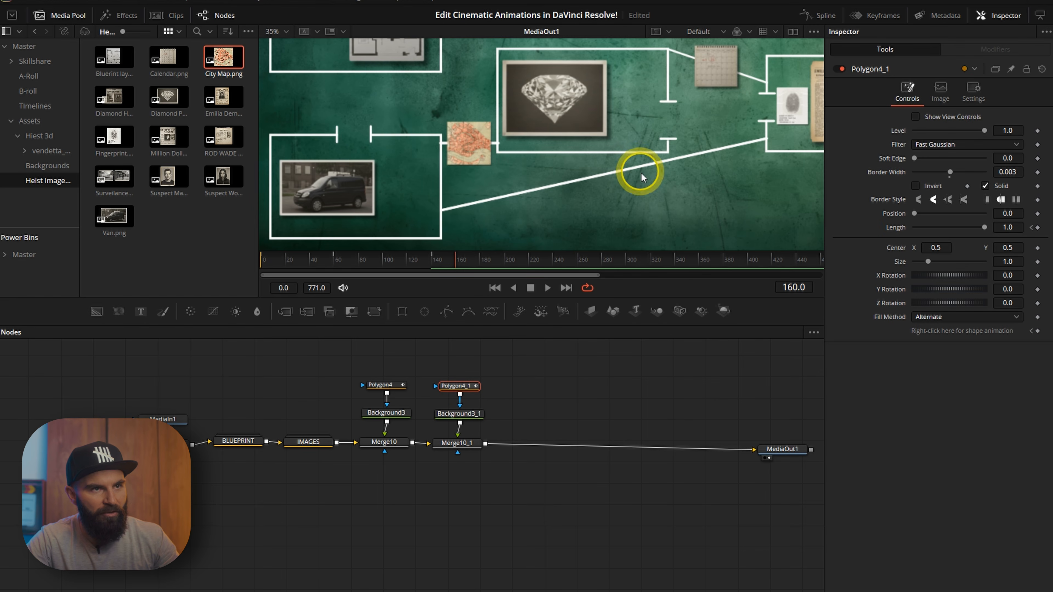
pyautogui.click(916, 117)
pyautogui.click(480, 230)
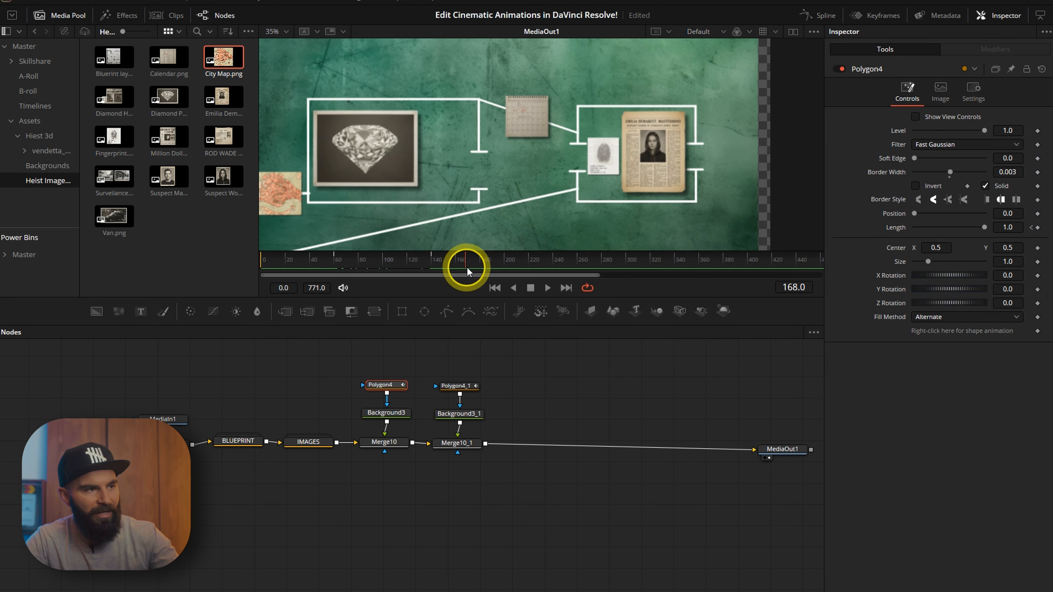
pyautogui.click(452, 259)
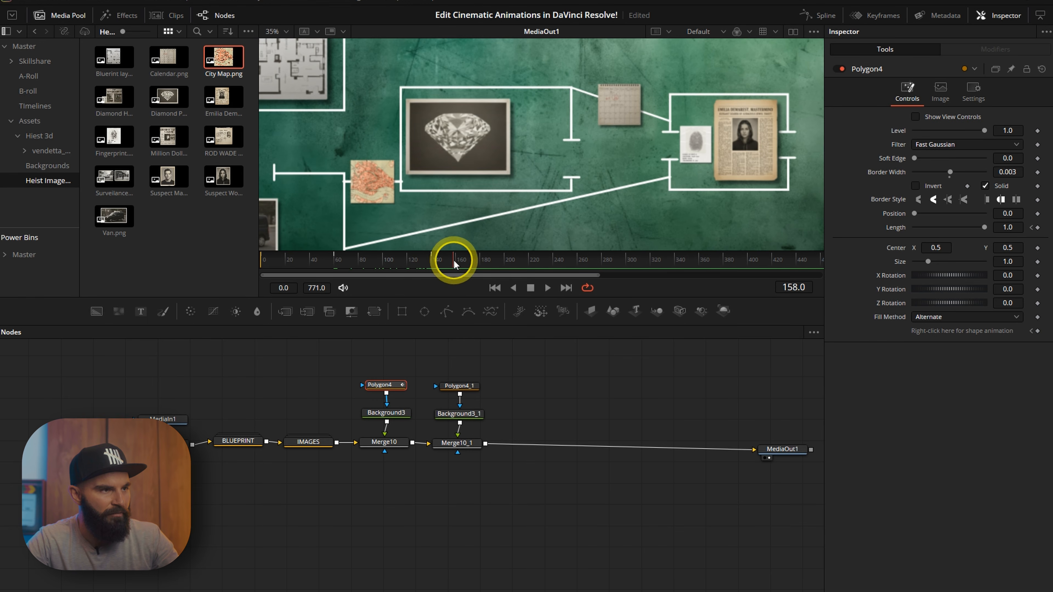
pyautogui.moveTo(500, 254); pyautogui.dragTo(505, 255)
pyautogui.click(465, 387)
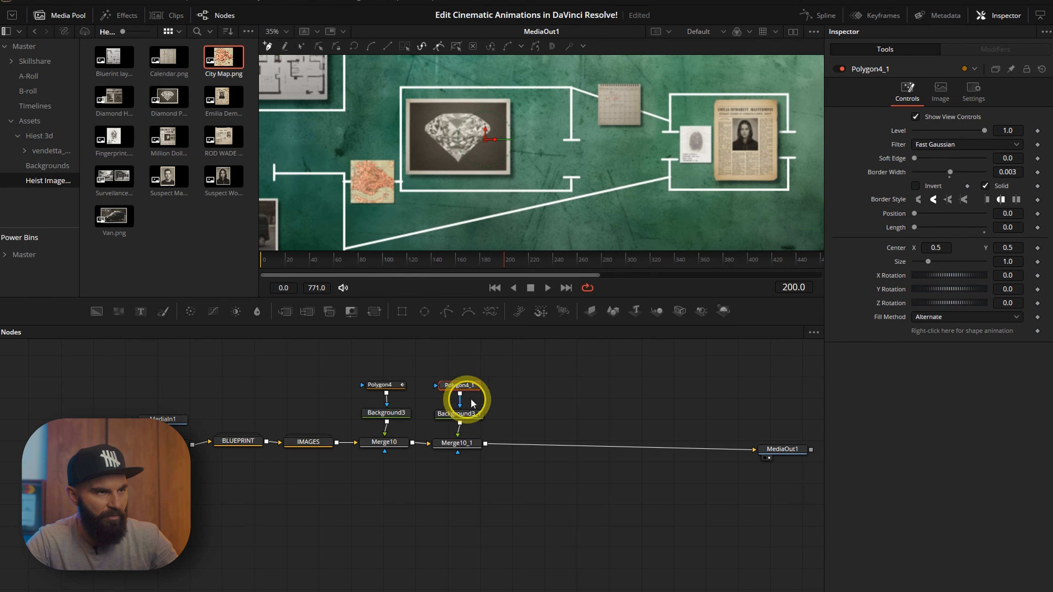
pyautogui.scroll(2, 691, 156)
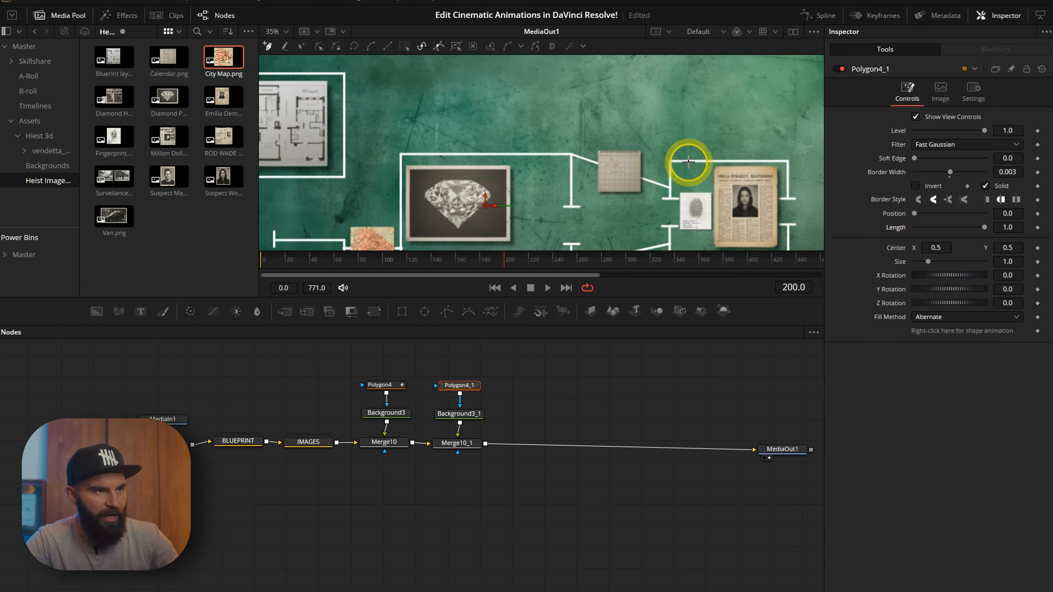
pyautogui.click(696, 160)
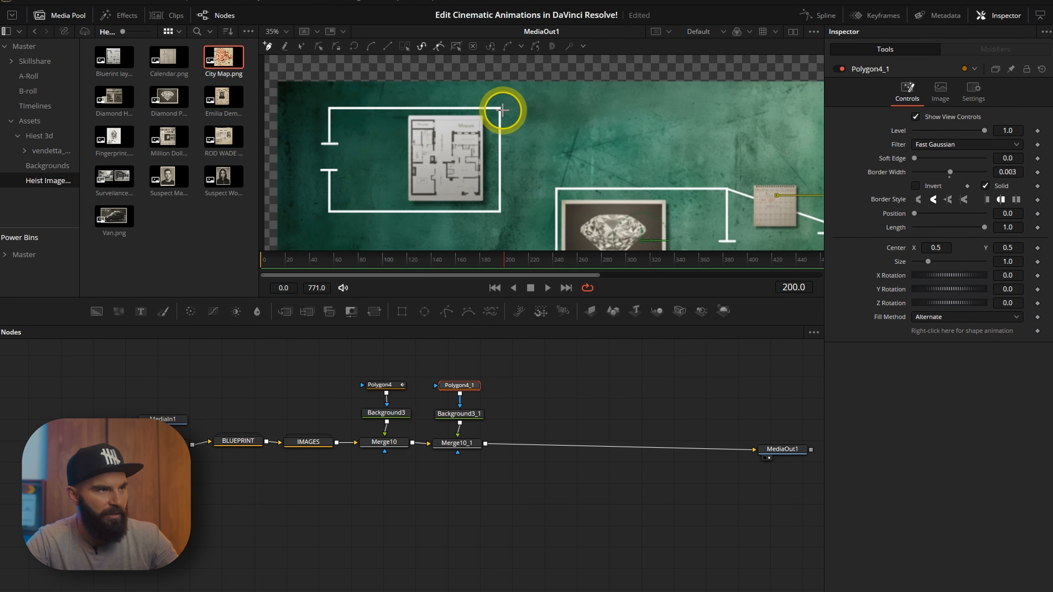
pyautogui.click(502, 111)
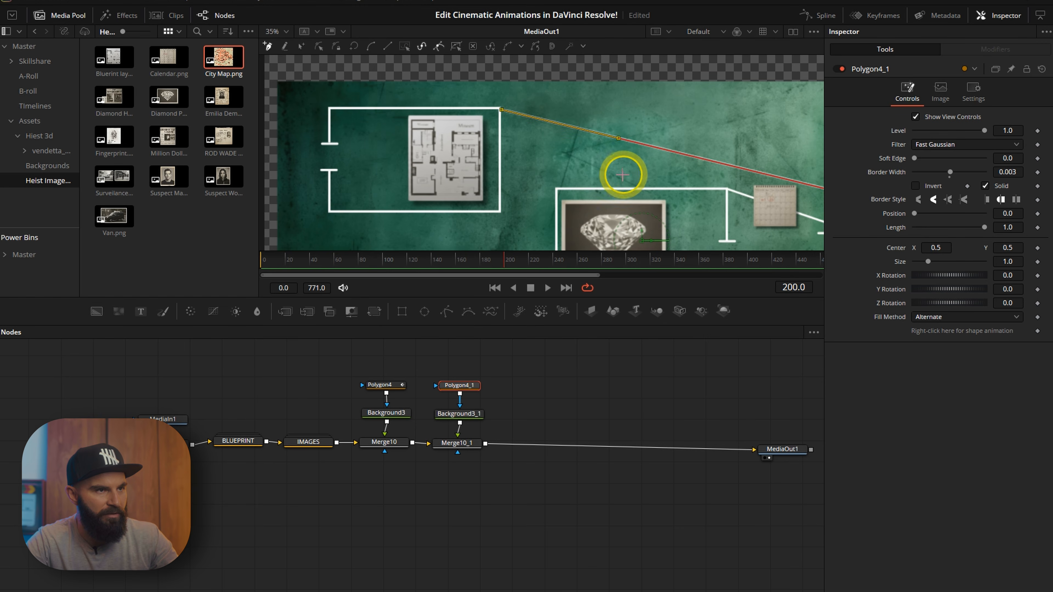
pyautogui.moveTo(617, 179); pyautogui.dragTo(467, 183)
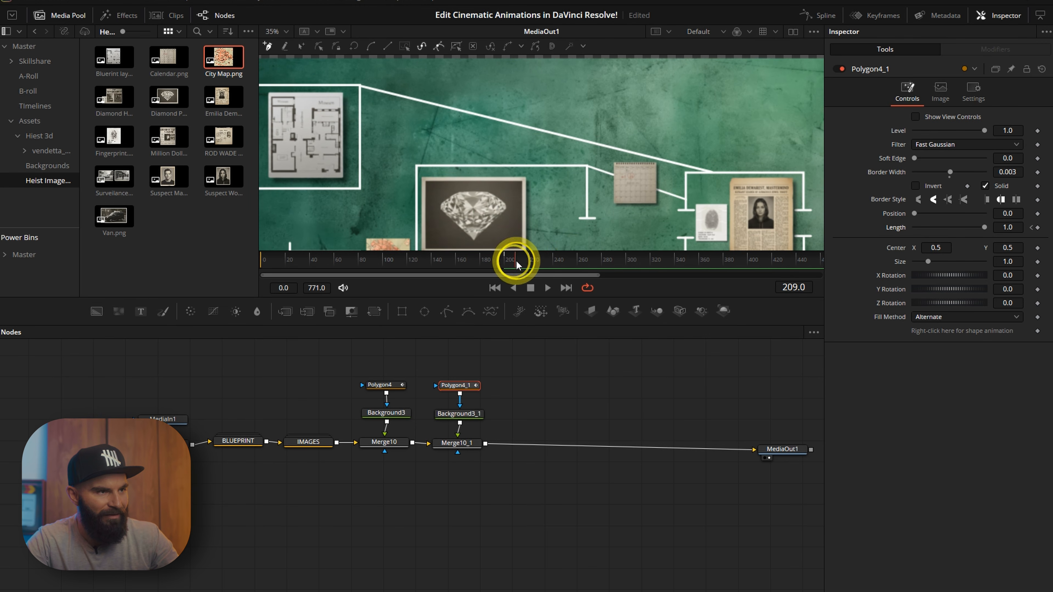
# Keyframe the new line's Length to grow from 0 at frame 200 to 1 at frame 290.
pyautogui.moveTo(513, 259); pyautogui.dragTo(576, 262)
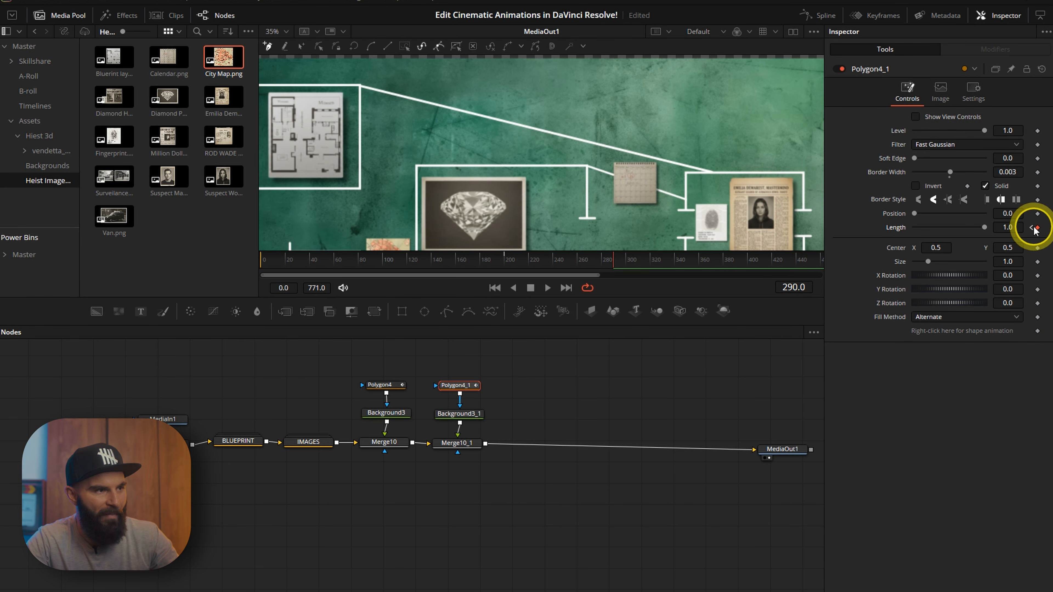
pyautogui.moveTo(995, 224); pyautogui.dragTo(891, 226)
# Smooth the second line's Length keyframes in the Spline editor.
pyautogui.click(815, 19)
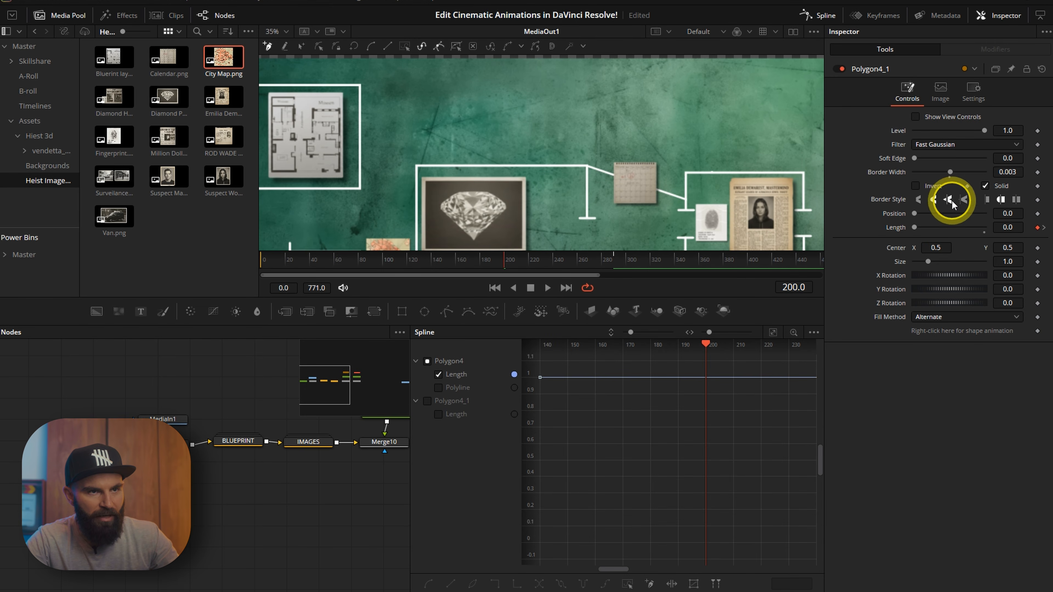
pyautogui.click(428, 362)
pyautogui.click(431, 414)
pyautogui.click(774, 332)
pyautogui.scroll(-3, 778, 389)
pyautogui.moveTo(786, 375); pyautogui.dragTo(588, 515)
pyautogui.hotkey('shift', 's')
pyautogui.click(428, 361)
pyautogui.click(810, 19)
# Adjust the first polygon line's points in the viewer.
pyautogui.click(386, 384)
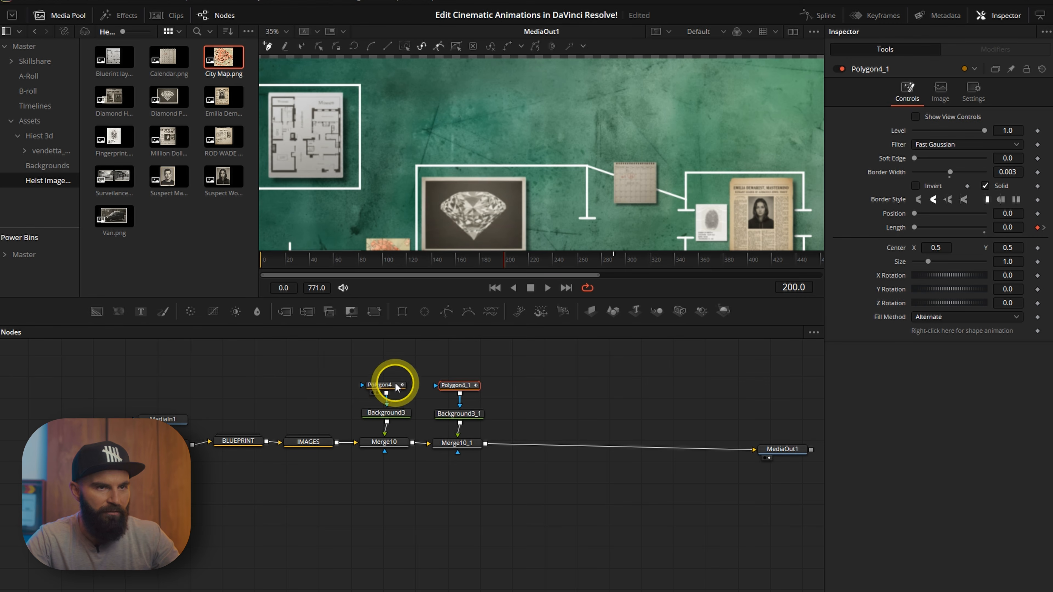
pyautogui.moveTo(540, 150); pyautogui.dragTo(643, 130)
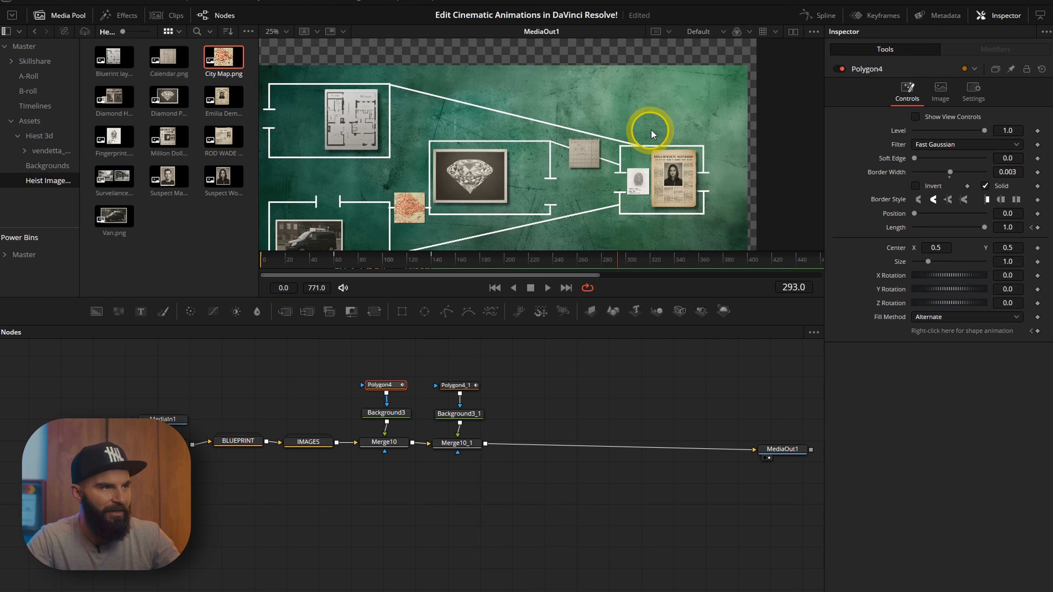
pyautogui.scroll(2, 508, 130)
pyautogui.moveTo(509, 130); pyautogui.dragTo(526, 148)
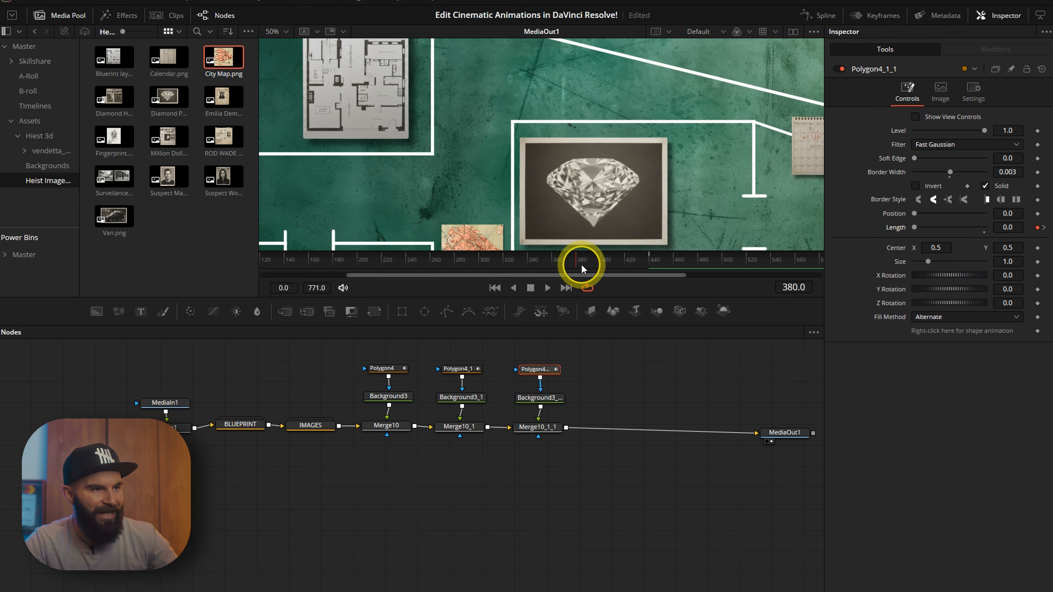
# Review the third line's Length animation by scrubbing the timeline and checking its curve in the Spline editor.
pyautogui.click(650, 263)
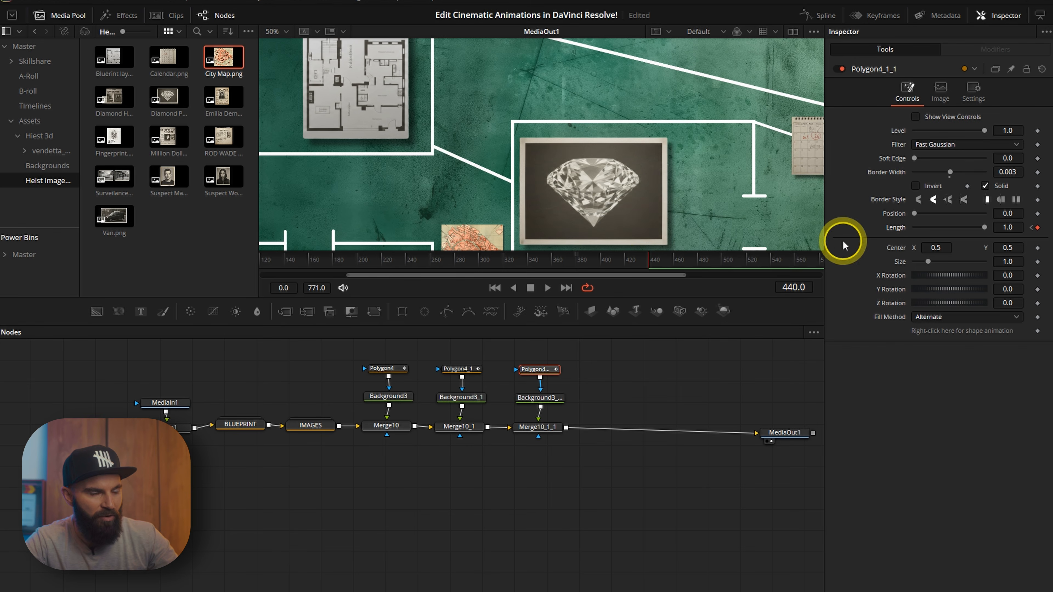
pyautogui.scroll(-2, 569, 152)
pyautogui.scroll(2, 610, 190)
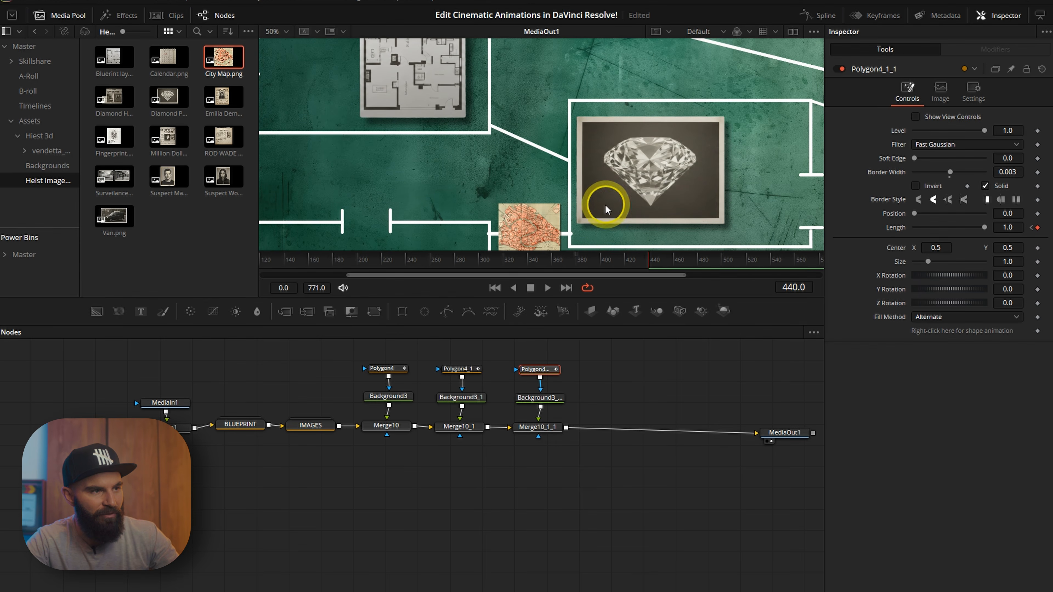
pyautogui.click(578, 262)
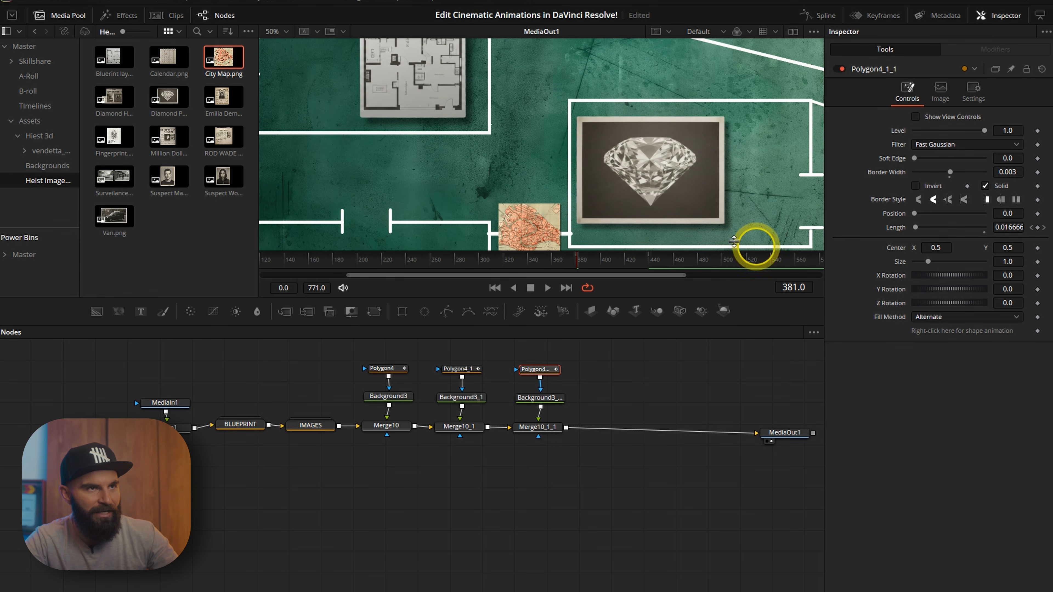
pyautogui.click(800, 17)
pyautogui.click(428, 361)
pyautogui.click(428, 401)
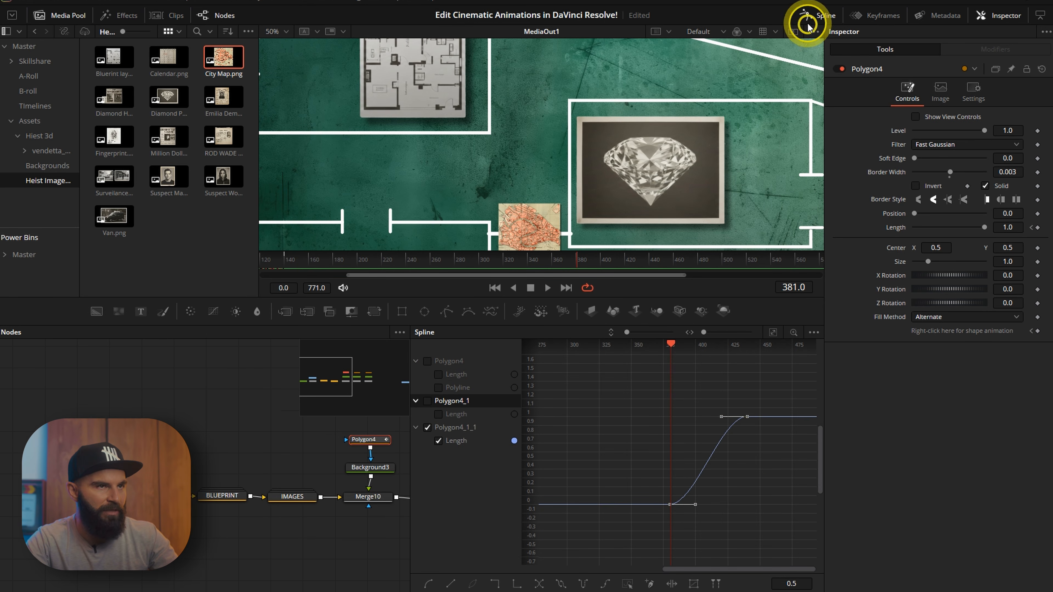
pyautogui.click(294, 259)
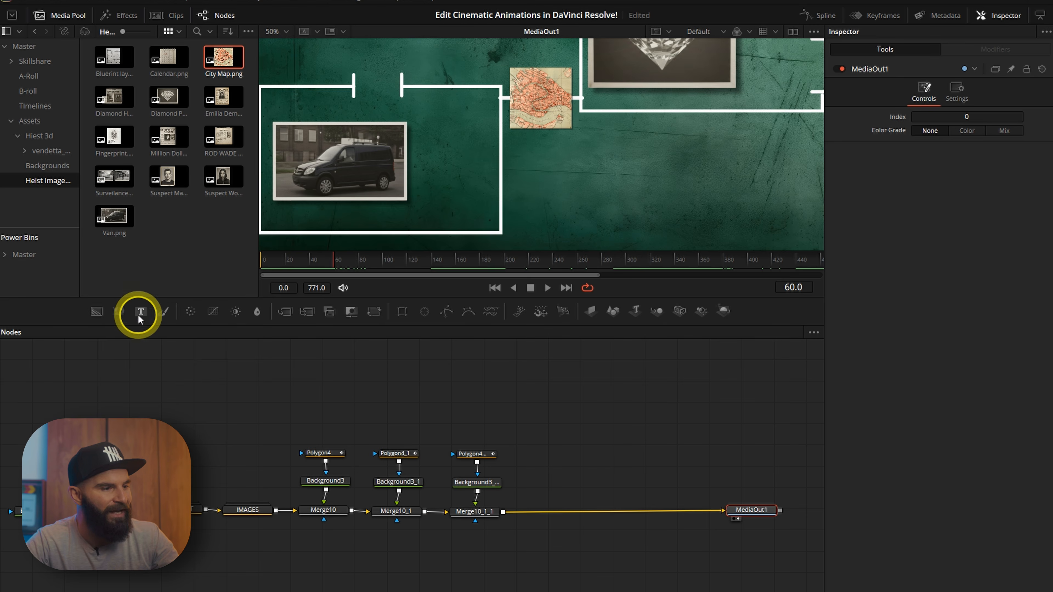
# Add a Text node merged over the end of the line chain.
pyautogui.moveTo(141, 311); pyautogui.dragTo(543, 438)
pyautogui.moveTo(573, 438); pyautogui.dragTo(505, 516)
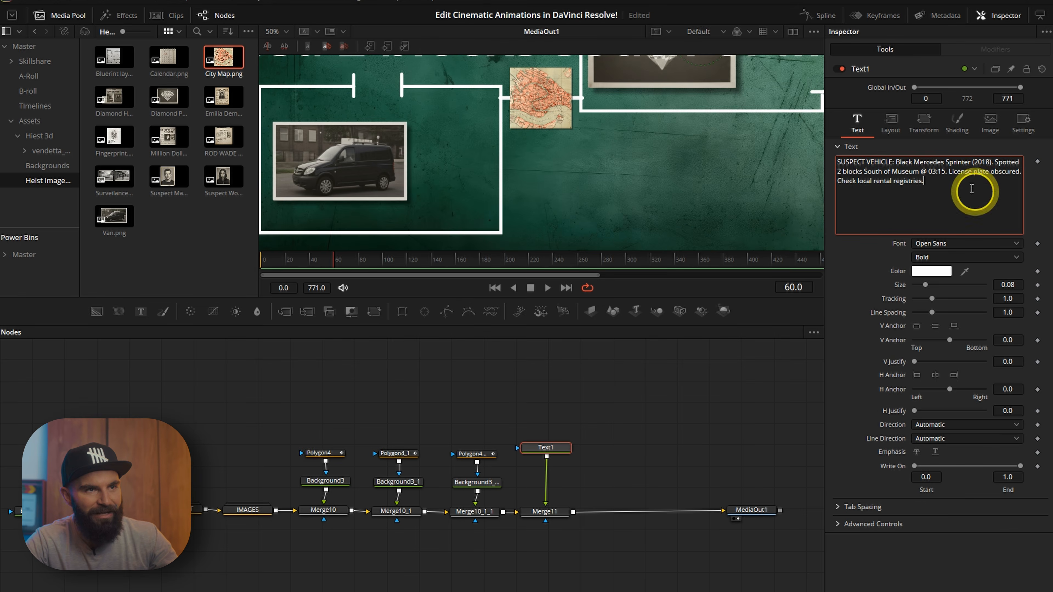
# Shrink the label's text size and move it inside the van's box.
pyautogui.moveTo(940, 256); pyautogui.dragTo(934, 255)
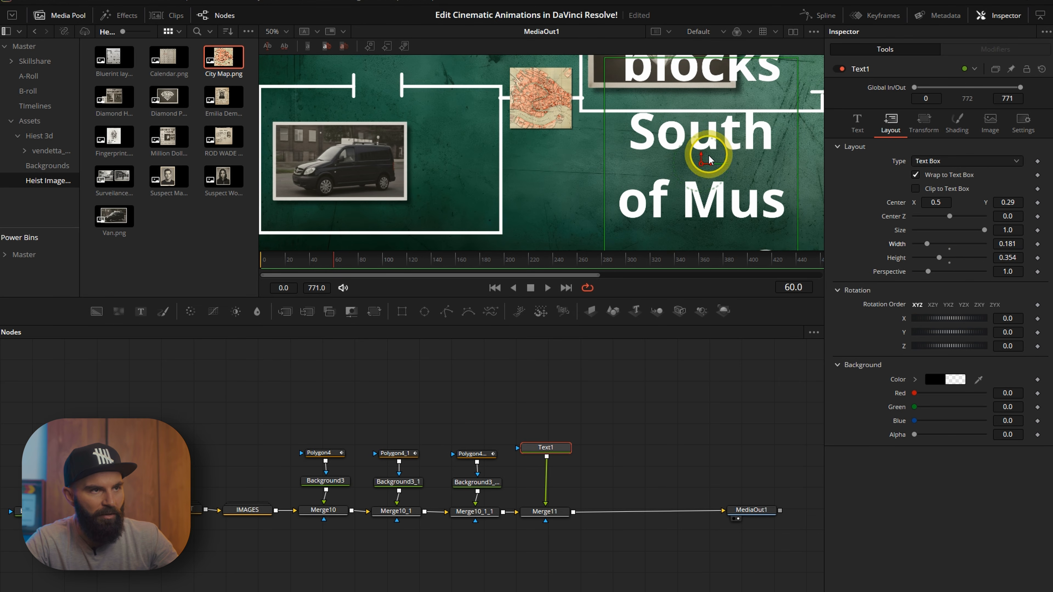
pyautogui.moveTo(701, 163); pyautogui.dragTo(493, 147)
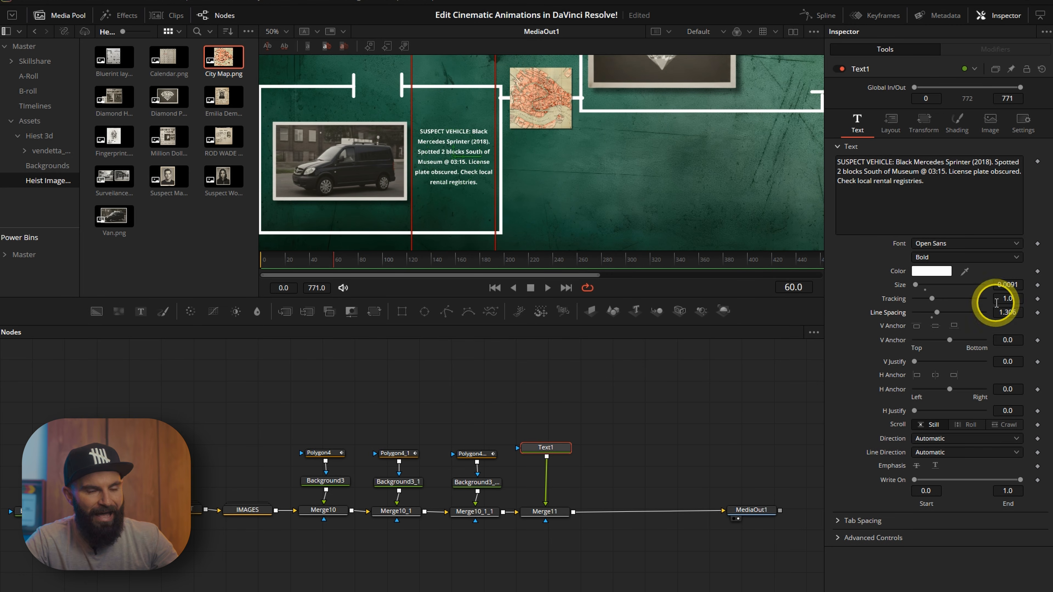
# Set the label's font to Shadows Into Light.
pyautogui.click(949, 242)
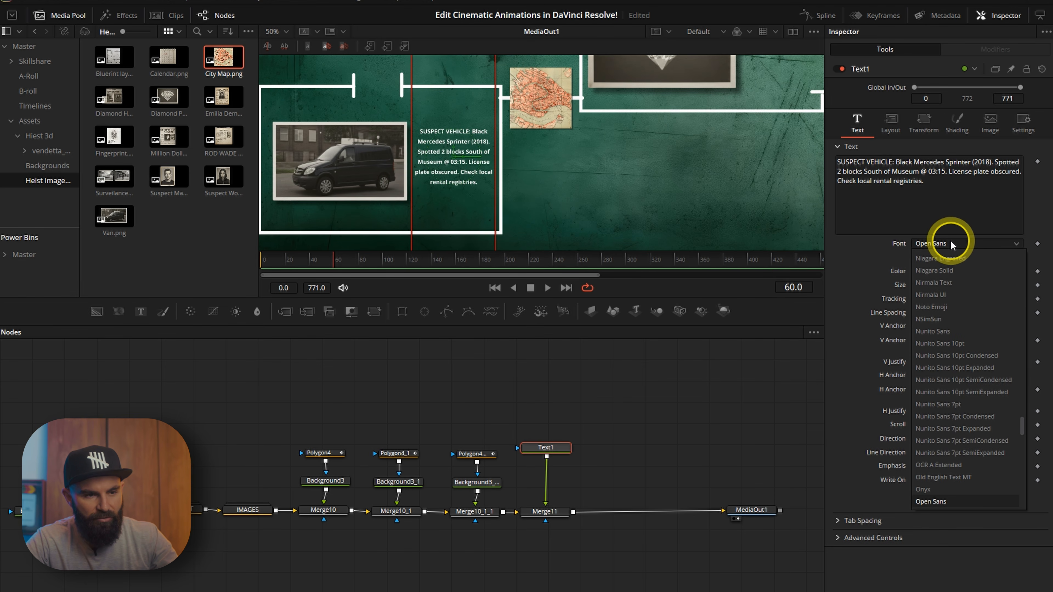
pyautogui.write('sh')
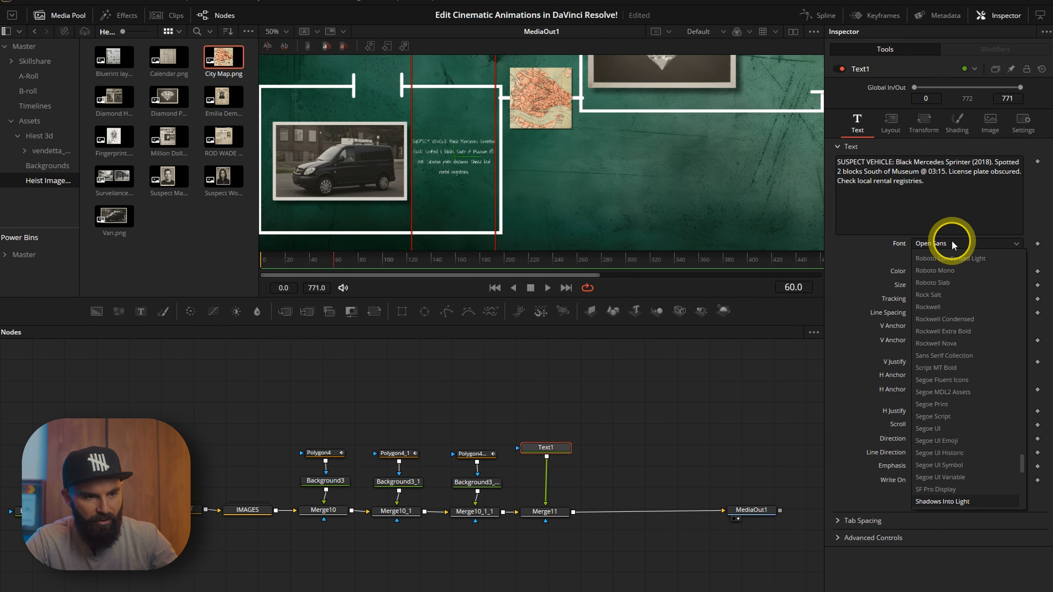
pyautogui.click(974, 500)
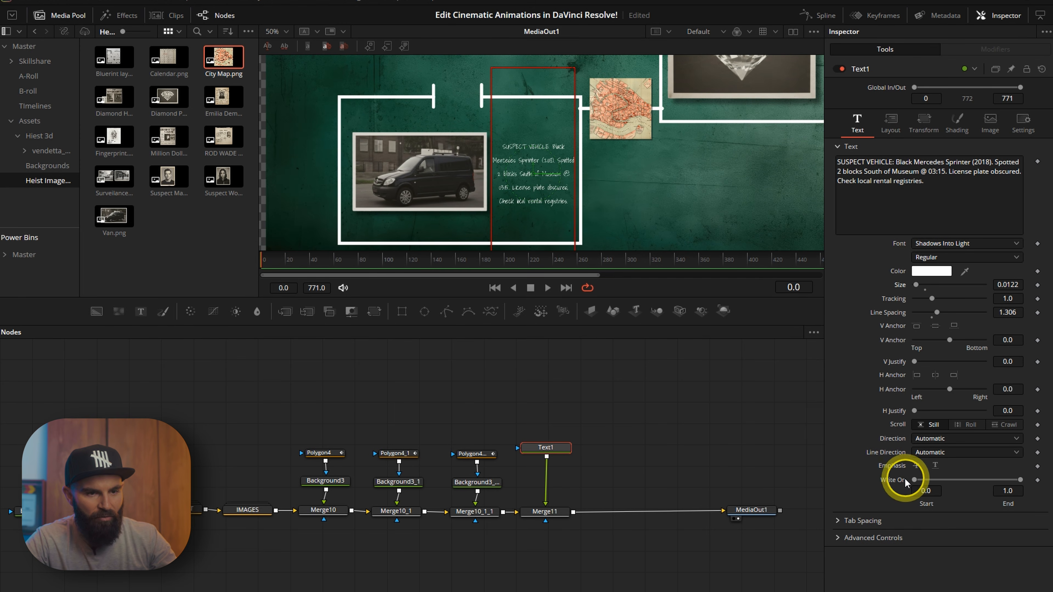
# Keyframe the label's Write On end over about the first 60 frames so the text writes on.
pyautogui.click(1039, 480)
pyautogui.moveTo(318, 263); pyautogui.dragTo(336, 266)
pyautogui.click(545, 364)
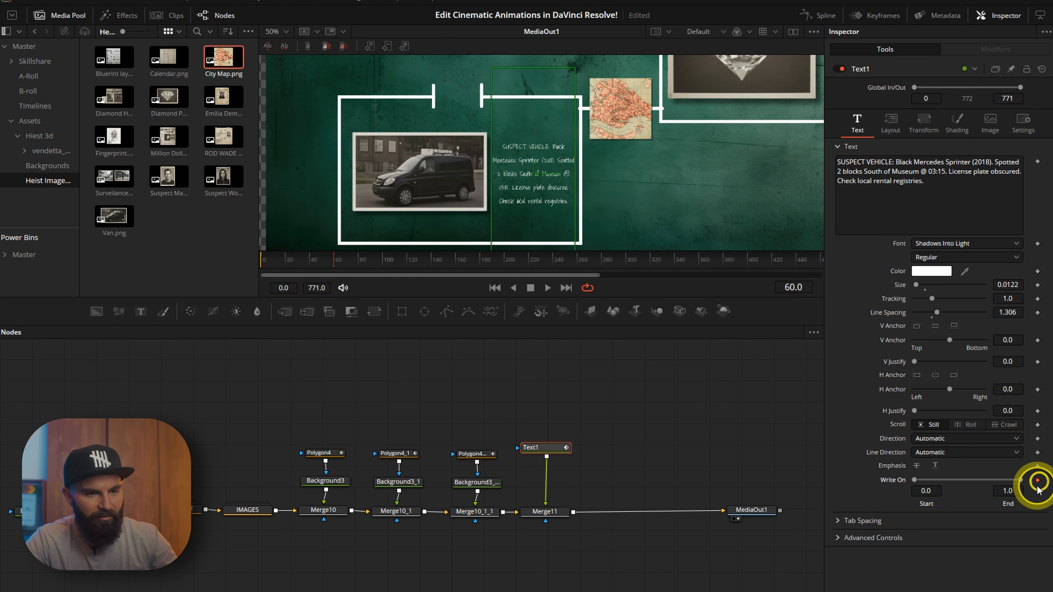
pyautogui.moveTo(1023, 484); pyautogui.dragTo(851, 495)
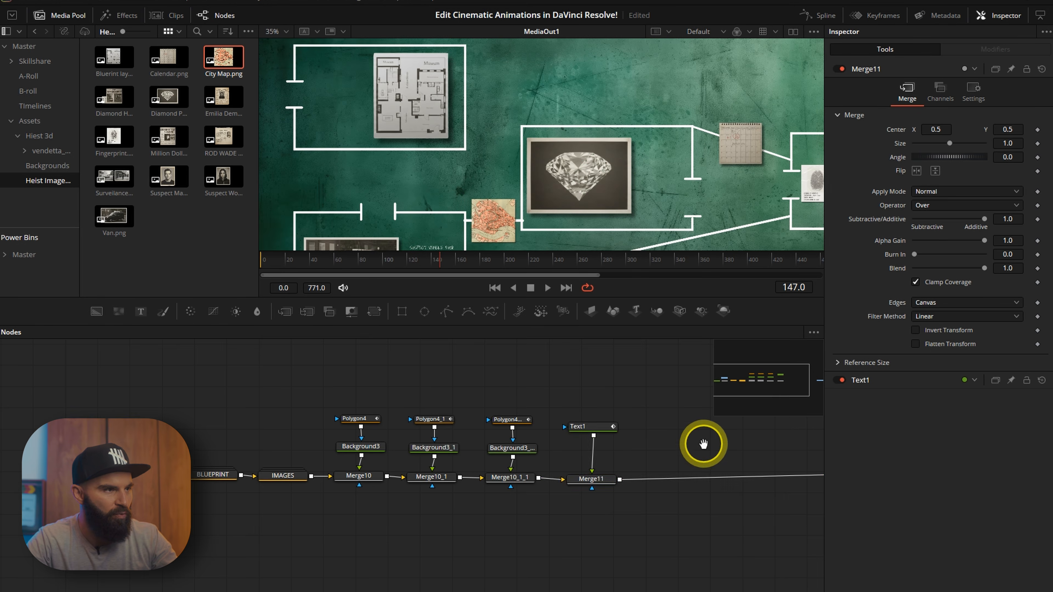
# Duplicate the Text node with its Merge and insert the copy after them in the node chain.
pyautogui.moveTo(703, 442); pyautogui.dragTo(492, 419)
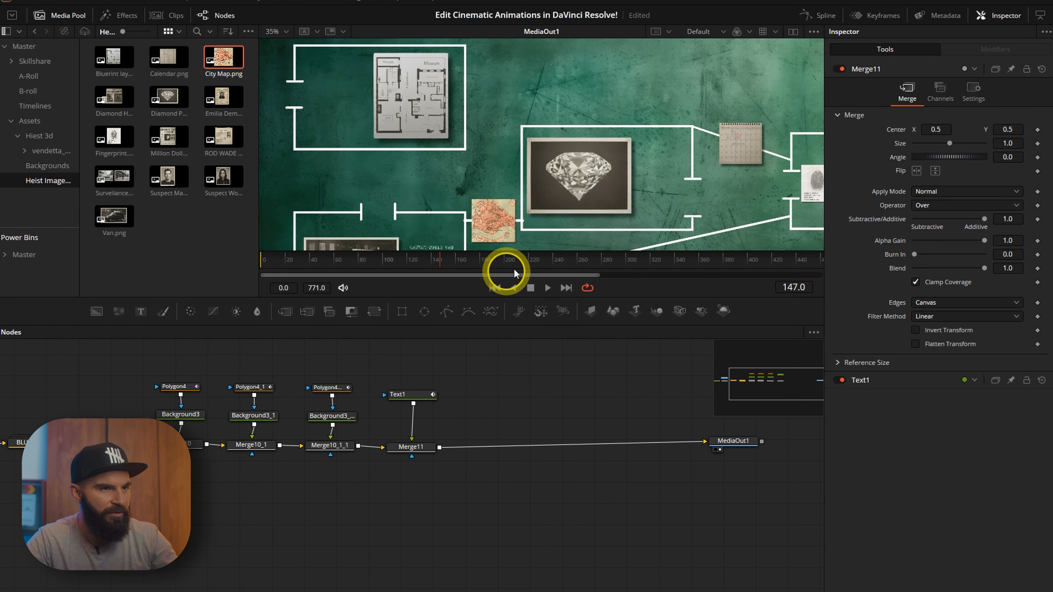
pyautogui.moveTo(575, 215); pyautogui.dragTo(623, 253)
pyautogui.moveTo(412, 373); pyautogui.dragTo(428, 475)
pyautogui.hotkey('ctrl', 'c')
pyautogui.click(507, 405)
pyautogui.hotkey('ctrl', 'v')
pyautogui.moveTo(502, 448); pyautogui.dragTo(488, 438)
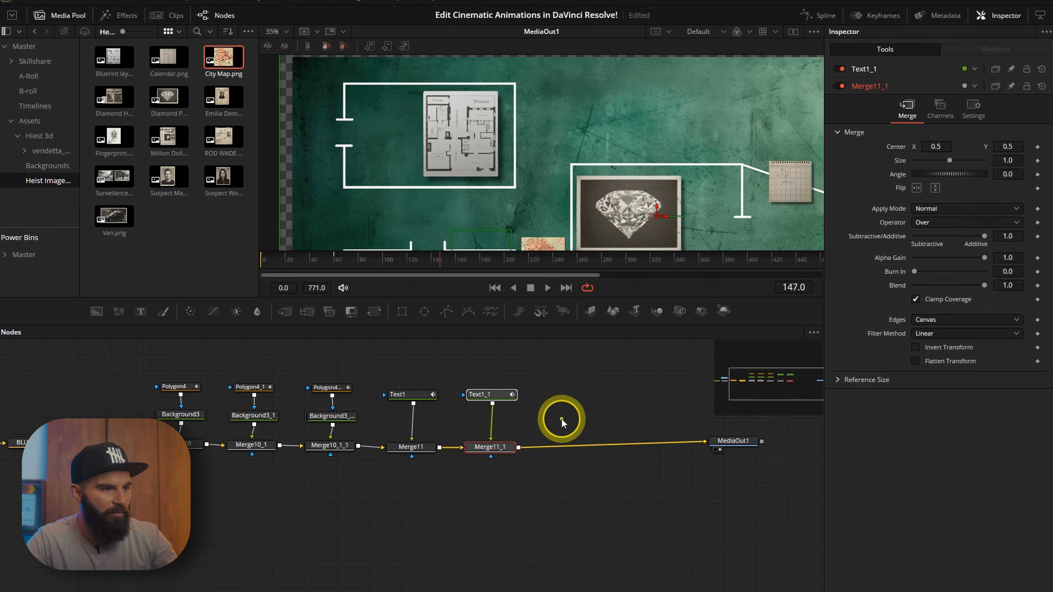
# Remove the copied Write On animation from the duplicate label and reset its Write On range.
pyautogui.click(484, 392)
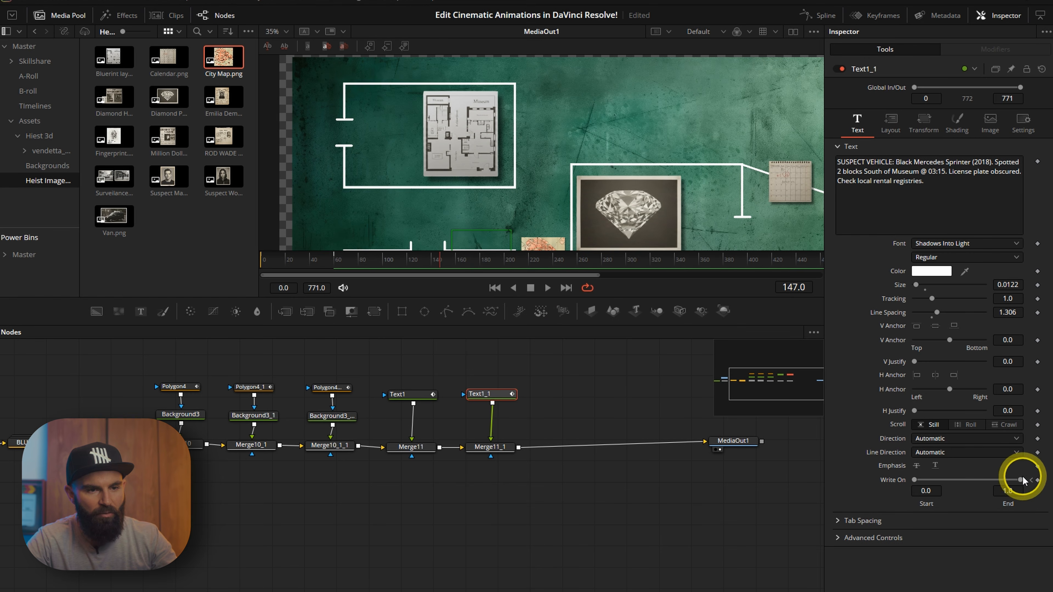
pyautogui.click(1038, 482)
pyautogui.click(1037, 480)
pyautogui.doubleClick(933, 481)
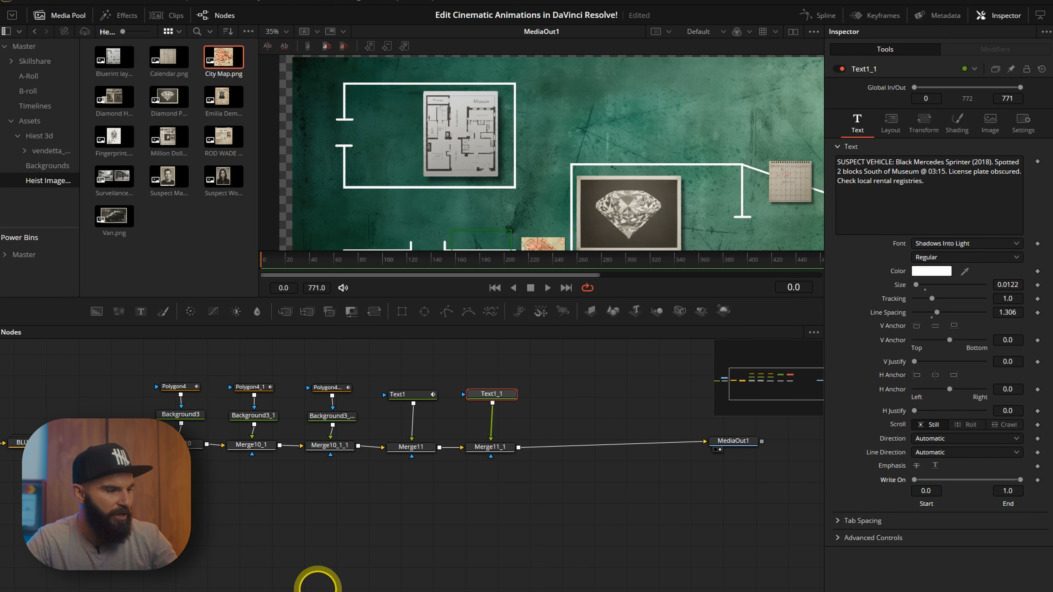
# Copy the museum blueprint note from the text editor and paste it as the duplicate label's text.
pyautogui.hotkey('alt', 'Tab')
pyautogui.moveTo(328, 196); pyautogui.dragTo(103, 183)
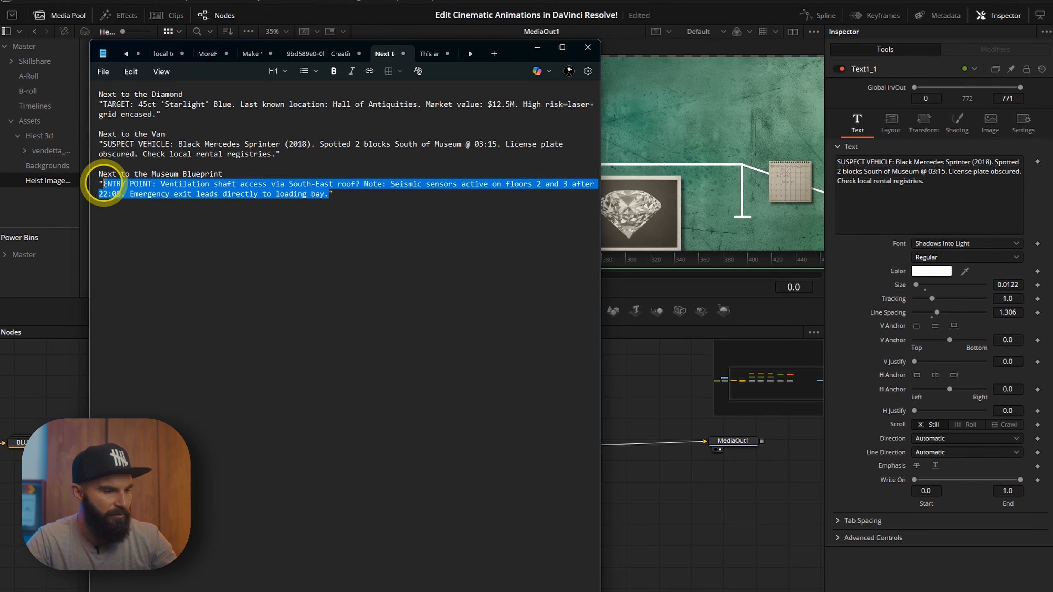
pyautogui.hotkey('ctrl', 'c')
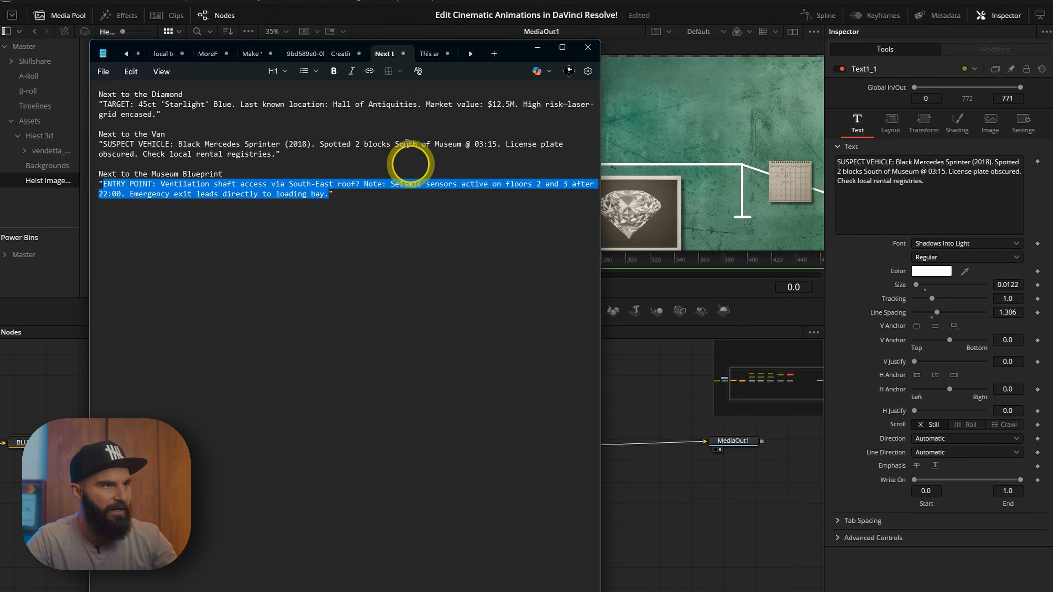
pyautogui.click(522, 33)
pyautogui.click(929, 191)
pyautogui.hotkey('ctrl', 'a')
pyautogui.hotkey('ctrl', 'v')
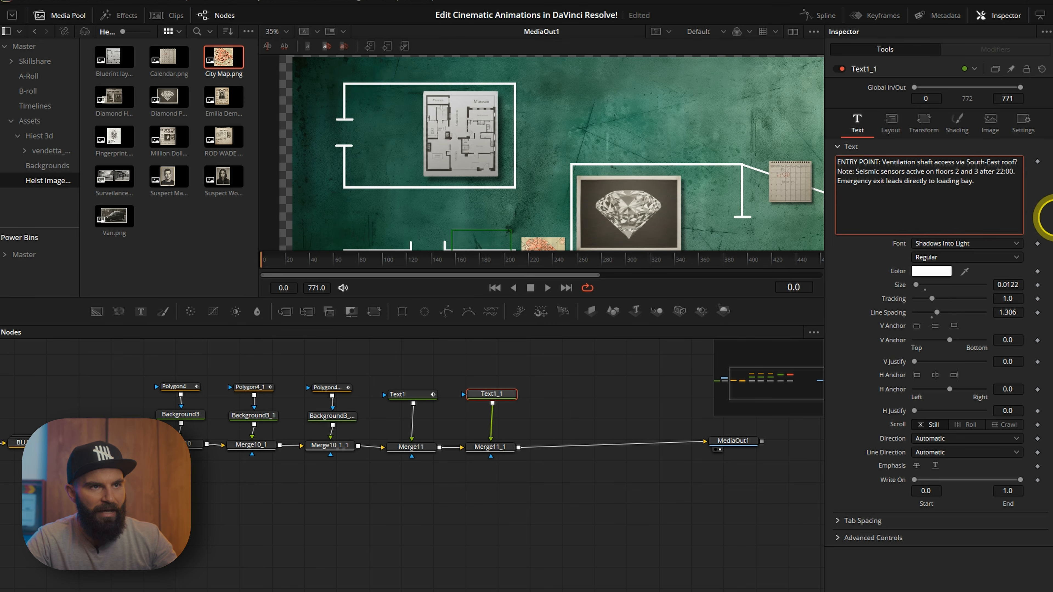
# Position the duplicate label beside the museum blueprint image.
pyautogui.click(892, 121)
pyautogui.moveTo(1000, 203); pyautogui.dragTo(969, 203)
pyautogui.moveTo(944, 202); pyautogui.dragTo(887, 200)
pyautogui.scroll(2, 581, 214)
pyautogui.moveTo(423, 189); pyautogui.dragTo(514, 232)
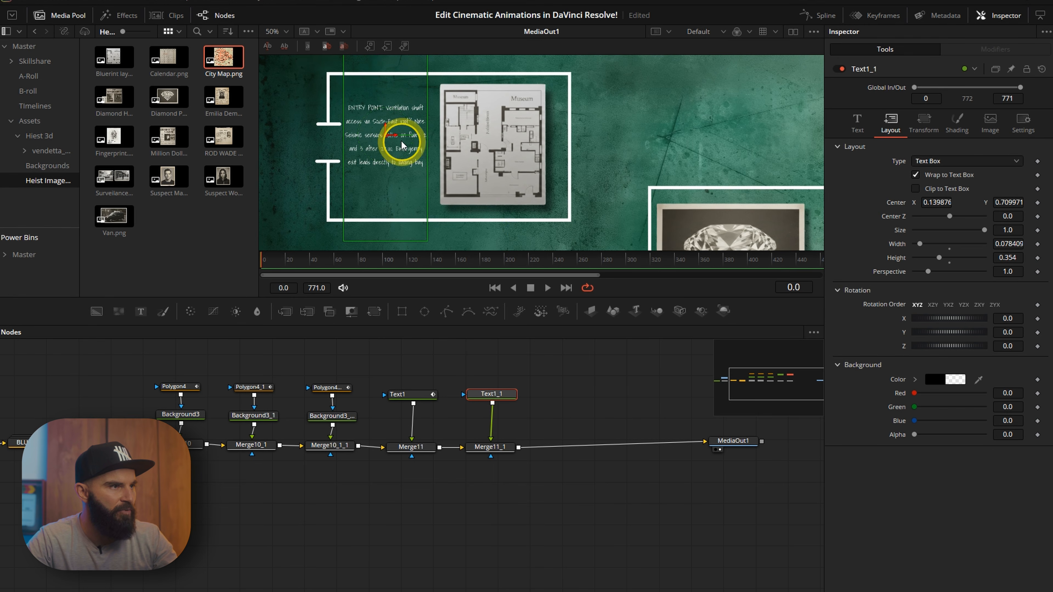
pyautogui.moveTo(384, 137); pyautogui.dragTo(387, 141)
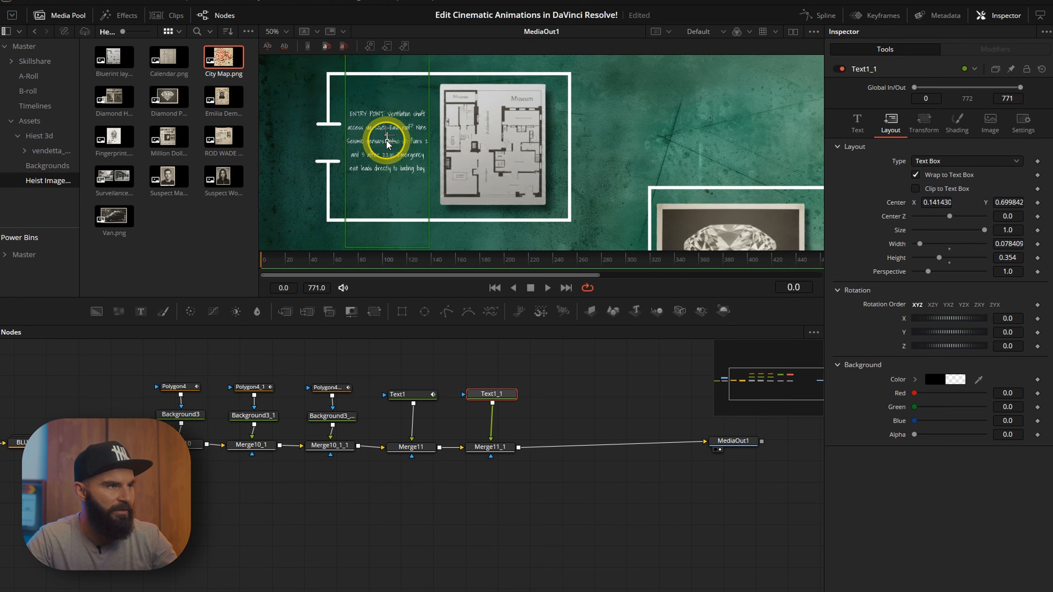
# Animate the blueprint label's Write On starting around frame 290.
pyautogui.click(594, 270)
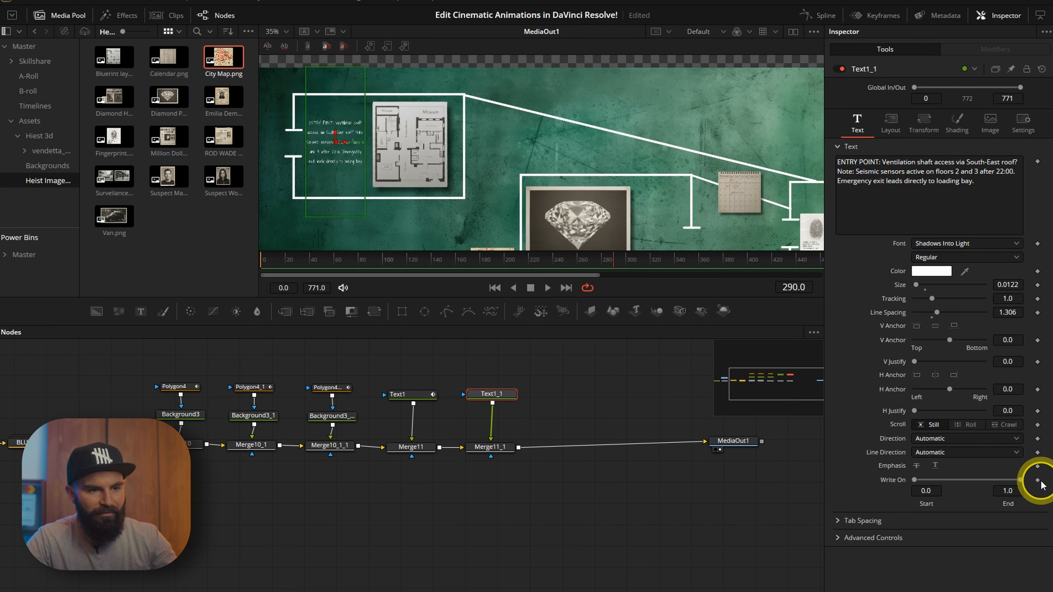
pyautogui.click(620, 265)
pyautogui.click(699, 260)
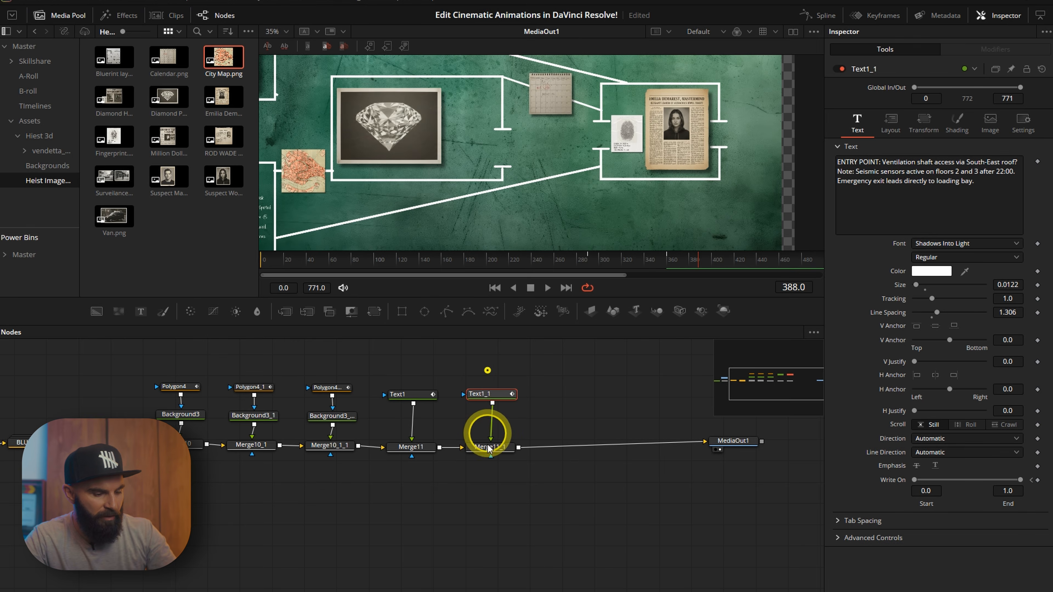
# Paste another label copy into the chain and shift its center to sit beside the diamond.
pyautogui.hotkey('ctrl', 'v')
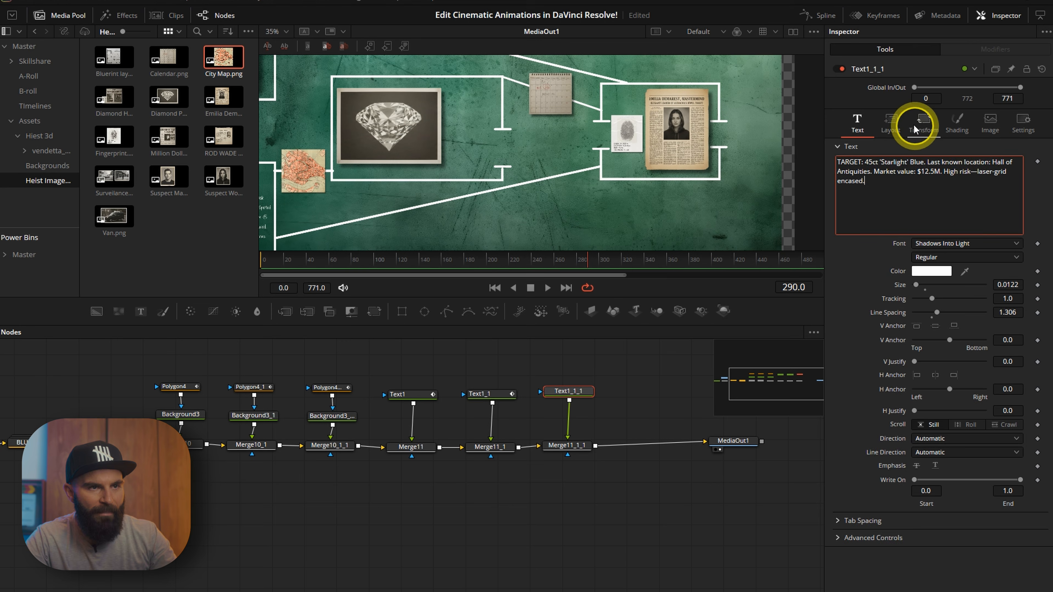
pyautogui.click(892, 123)
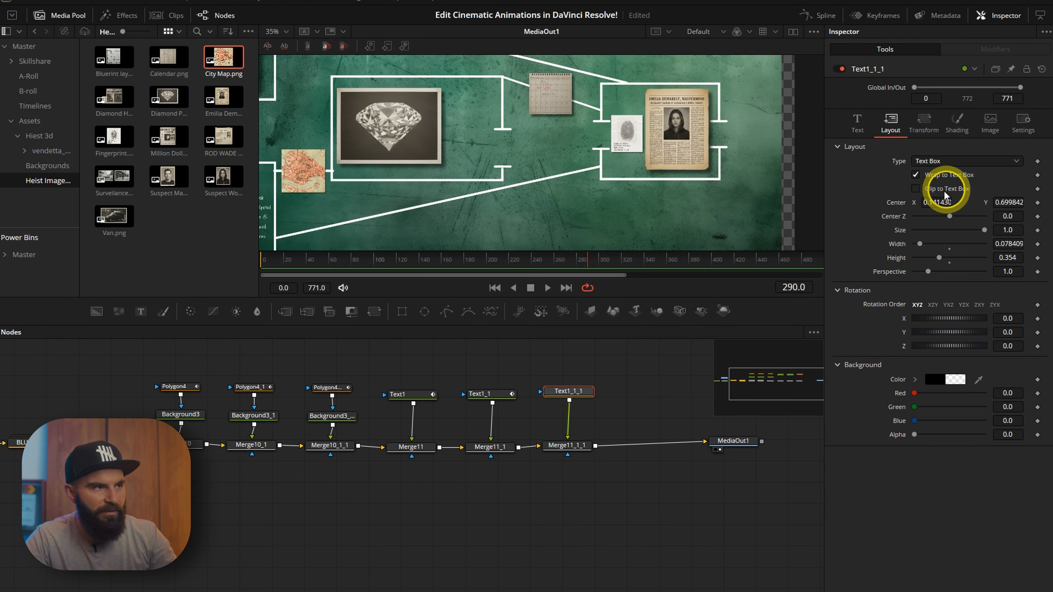
pyautogui.moveTo(1009, 194); pyautogui.dragTo(894, 197)
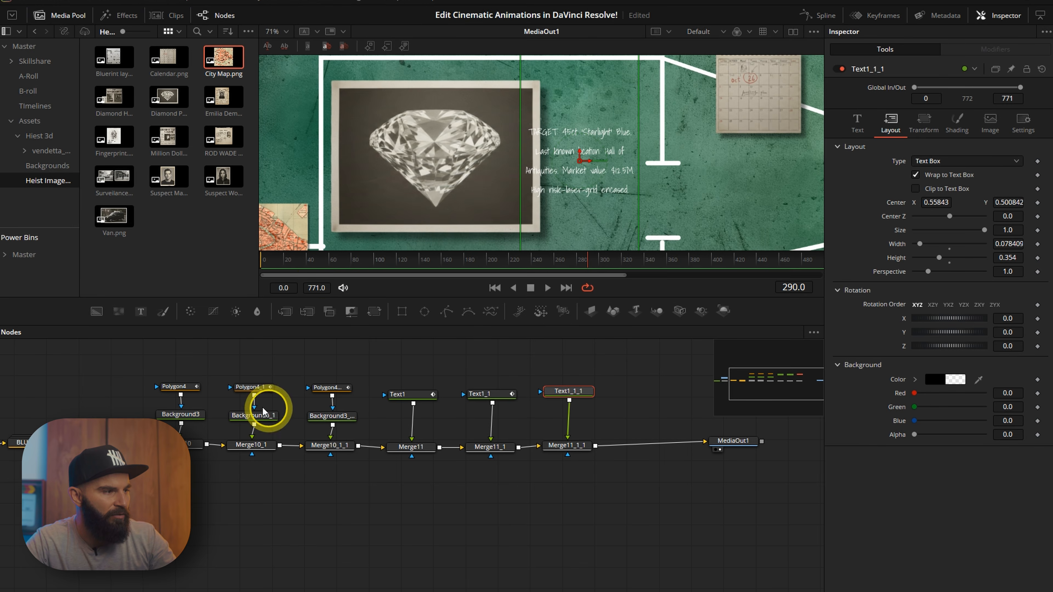
# Open the IMAGES group and adjust the center of the diamond image's Merge.
pyautogui.moveTo(126, 400); pyautogui.dragTo(300, 390)
pyautogui.doubleClick(251, 430)
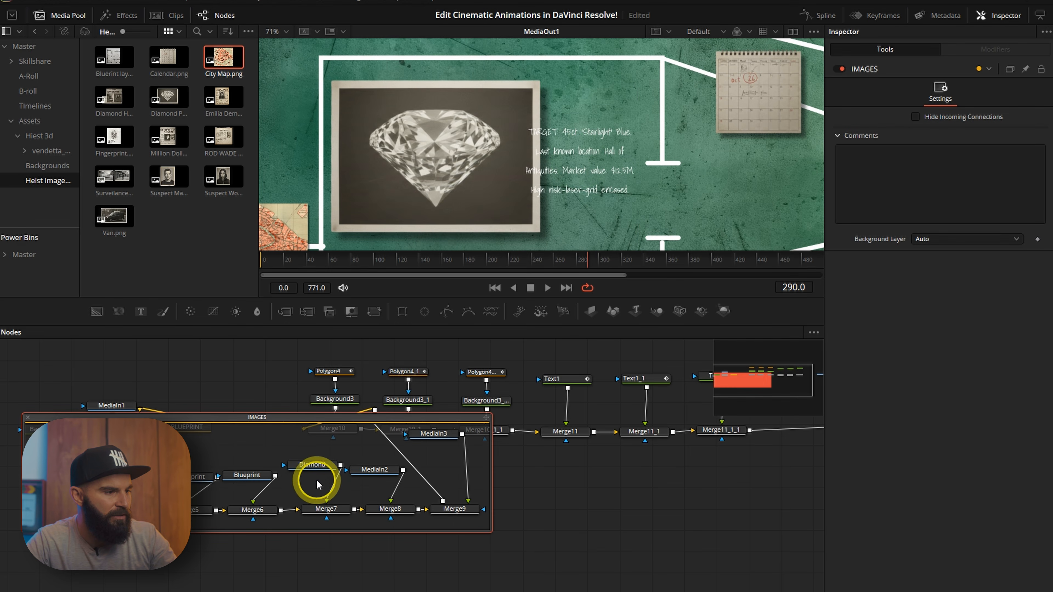
pyautogui.click(331, 522)
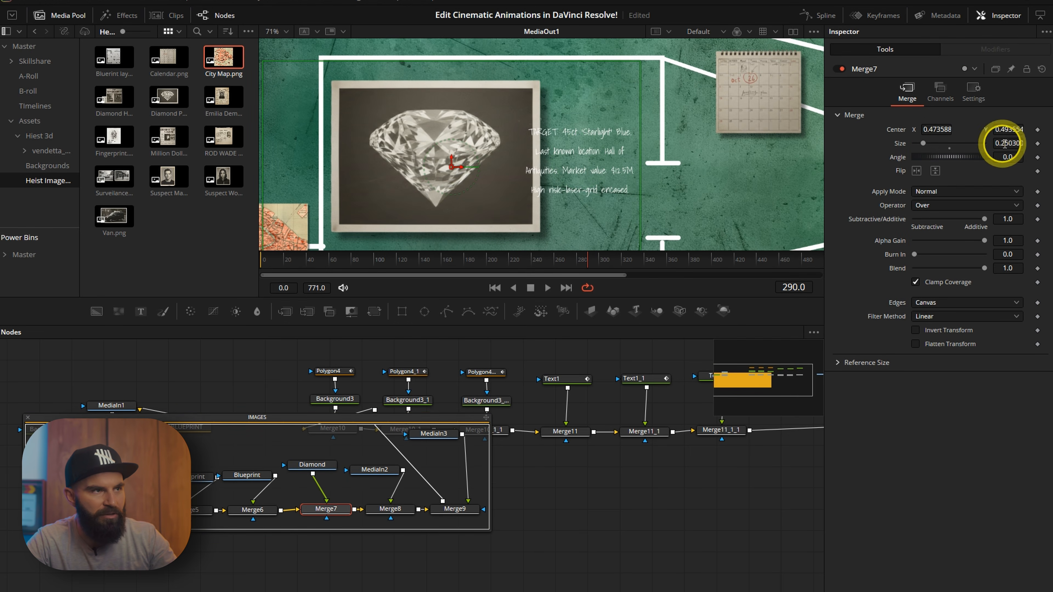
pyautogui.moveTo(1012, 143)
pyautogui.mouseDown()
pyautogui.moveTo(1012, 134)
pyautogui.moveTo(1011, 145)
pyautogui.mouseUp()
pyautogui.moveTo(938, 129); pyautogui.dragTo(965, 134)
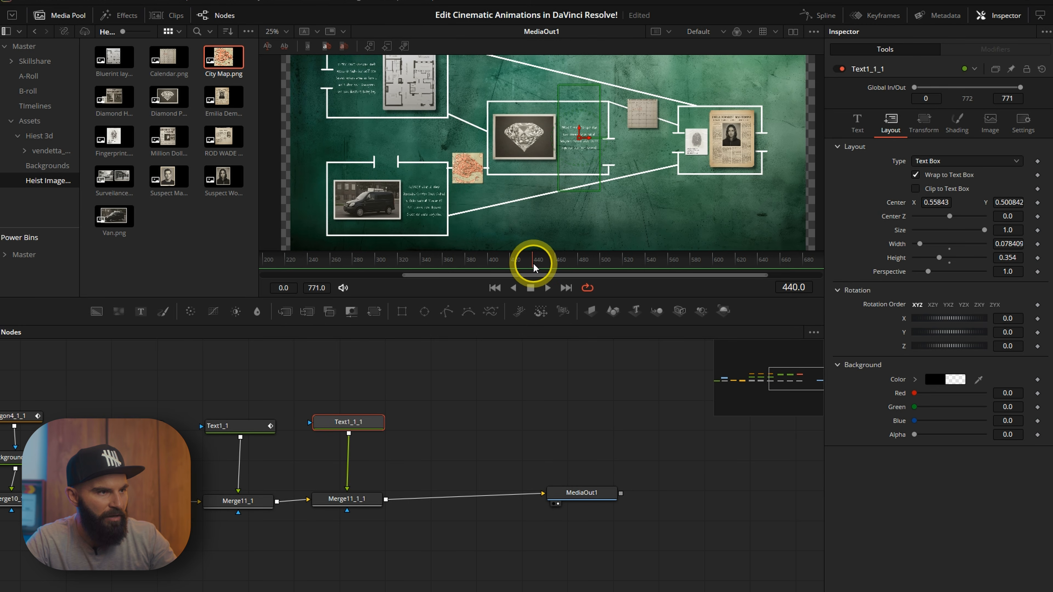
# Keyframe the diamond label's Write On from frame 440 to about frame 481.
pyautogui.click(534, 262)
pyautogui.click(858, 122)
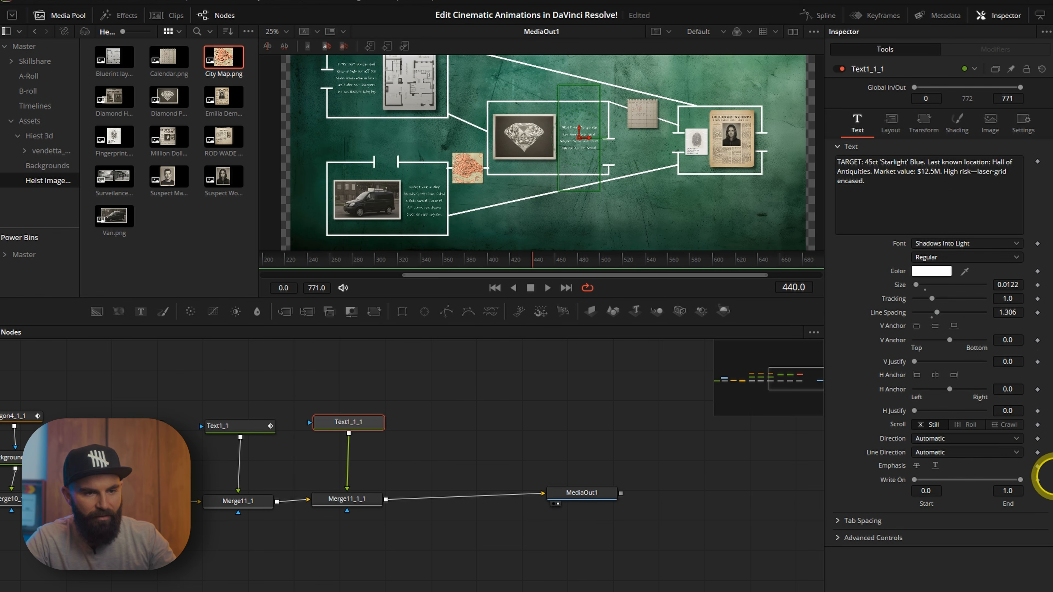
pyautogui.click(1038, 480)
pyautogui.click(585, 269)
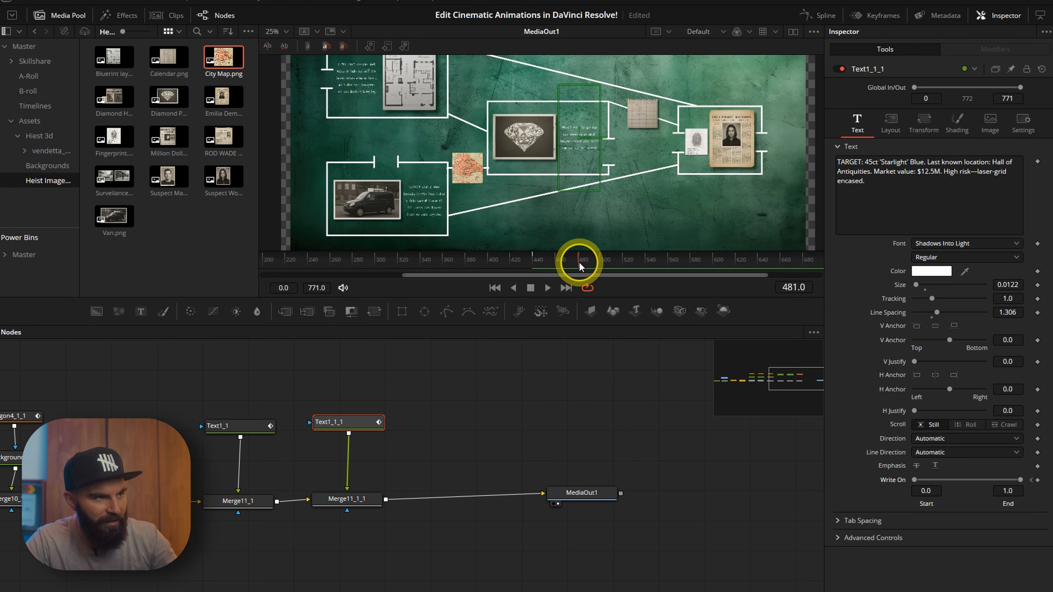
pyautogui.click(1031, 480)
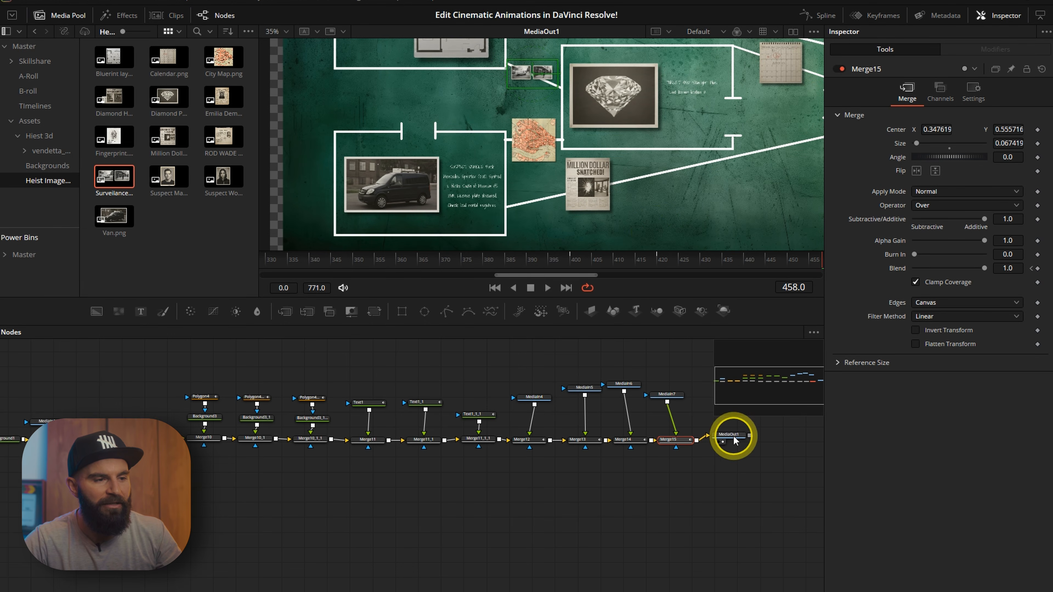
# Select all nodes feeding the media output and combine them into one group.
pyautogui.click(734, 436)
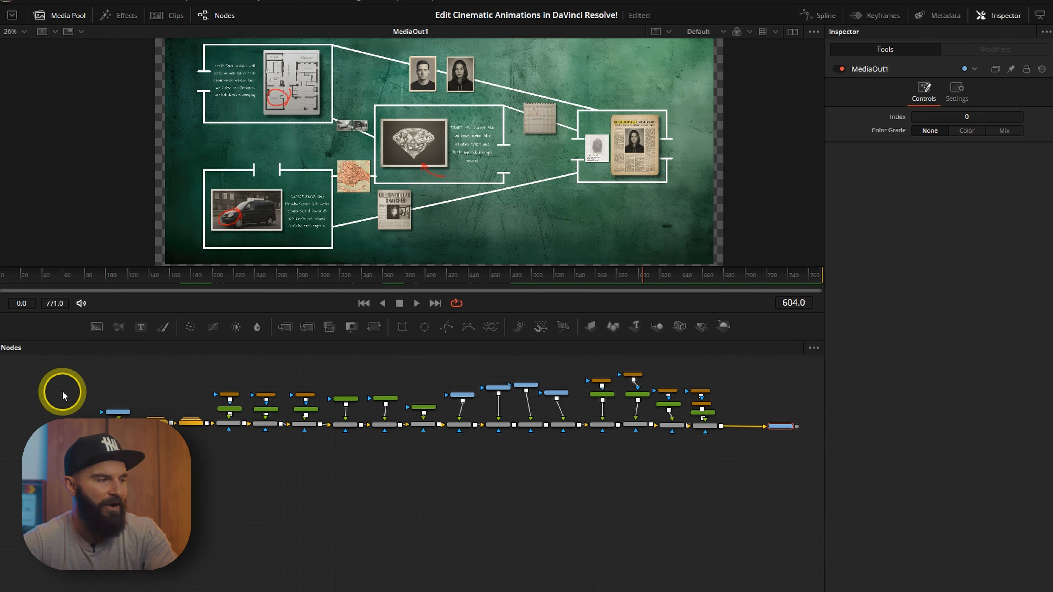
pyautogui.moveTo(66, 369); pyautogui.dragTo(727, 451)
pyautogui.rightClick(707, 427)
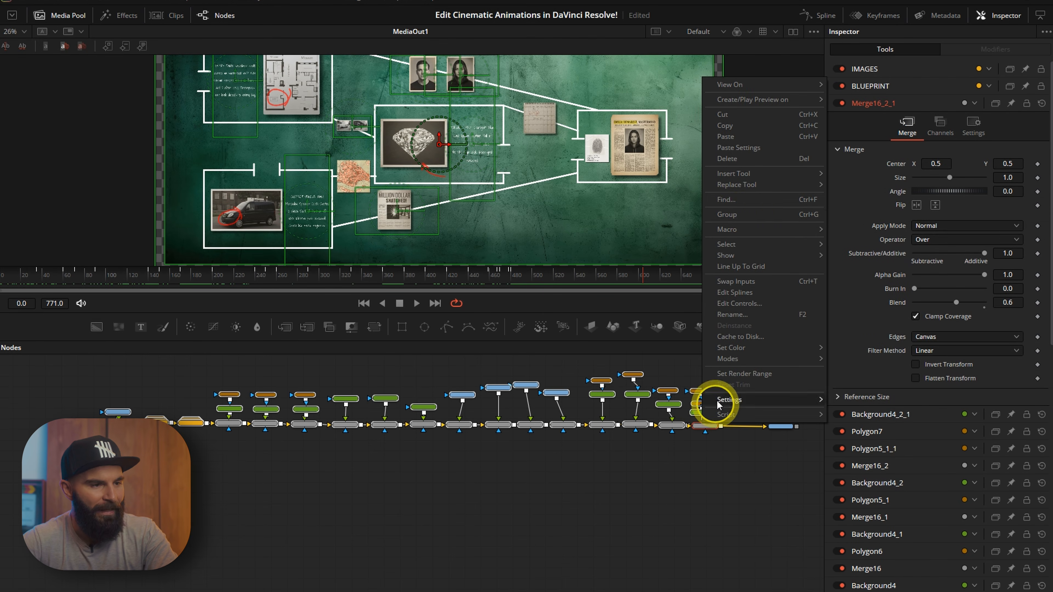
pyautogui.click(748, 213)
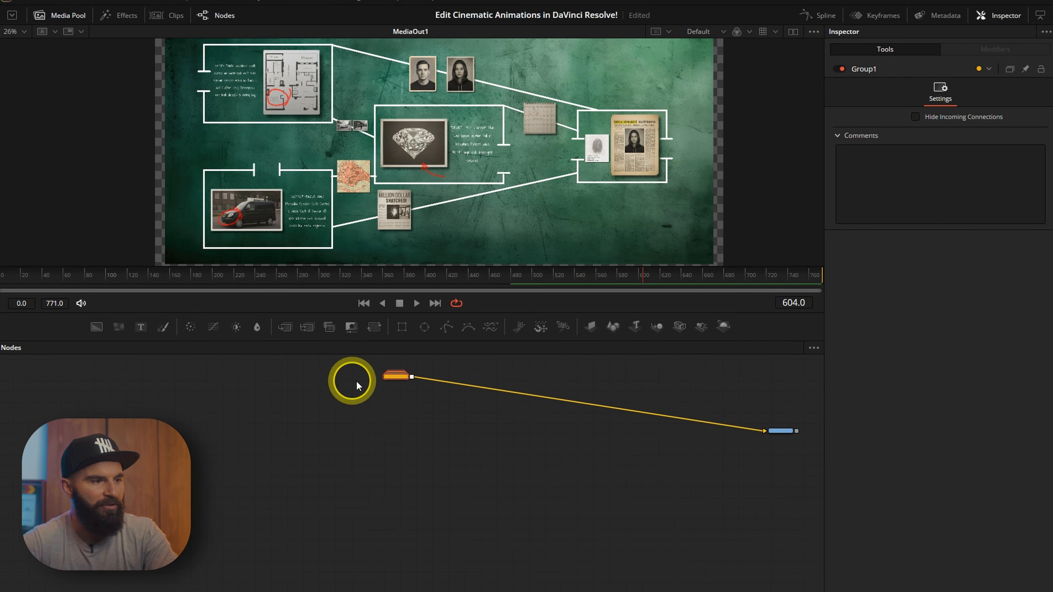
# Route the group through new ImagePlane3D, Merge3D and Renderer3D nodes into the media output.
pyautogui.click(589, 326)
pyautogui.moveTo(589, 422); pyautogui.dragTo(445, 406)
pyautogui.moveTo(656, 328); pyautogui.dragTo(516, 399)
pyautogui.moveTo(651, 418); pyautogui.dragTo(704, 402)
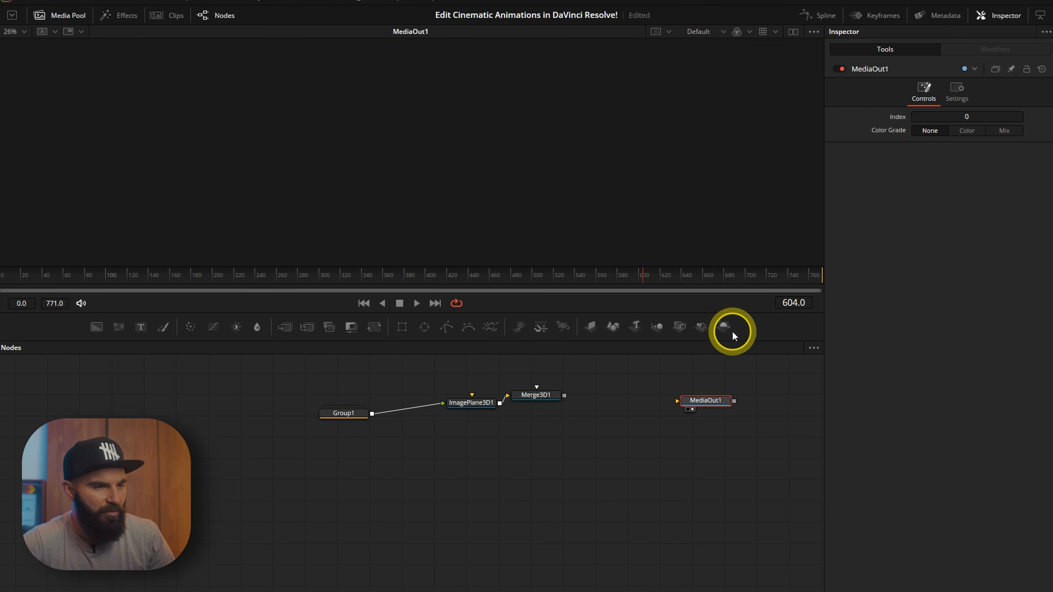
pyautogui.moveTo(608, 390); pyautogui.dragTo(713, 405)
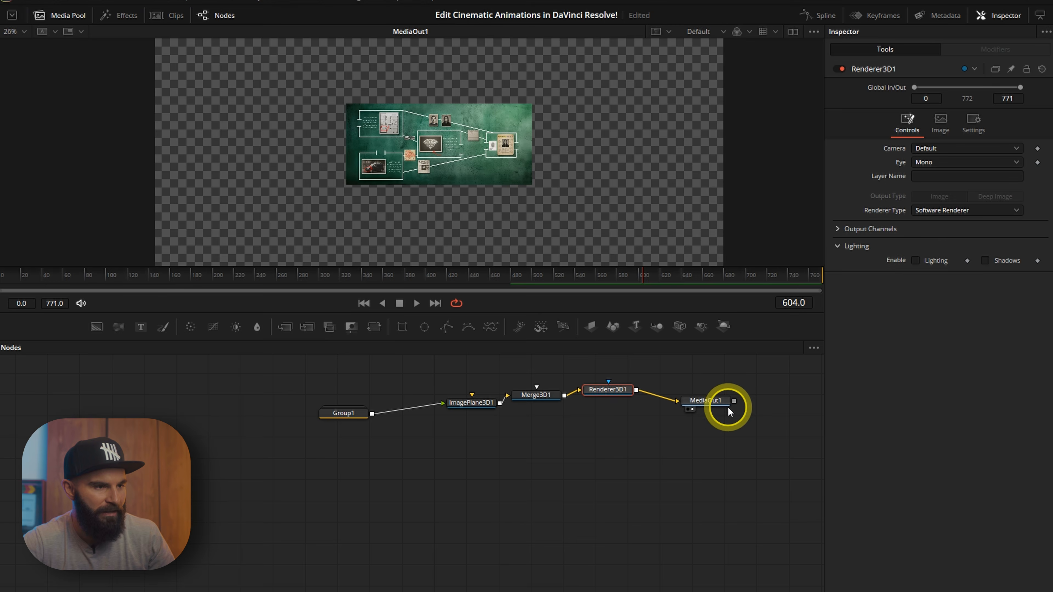
# Add a Camera 3D and connect it to the Merge 3D.
pyautogui.moveTo(591, 416); pyautogui.dragTo(582, 429)
pyautogui.moveTo(294, 410); pyautogui.dragTo(451, 410)
pyautogui.moveTo(533, 378); pyautogui.dragTo(535, 405)
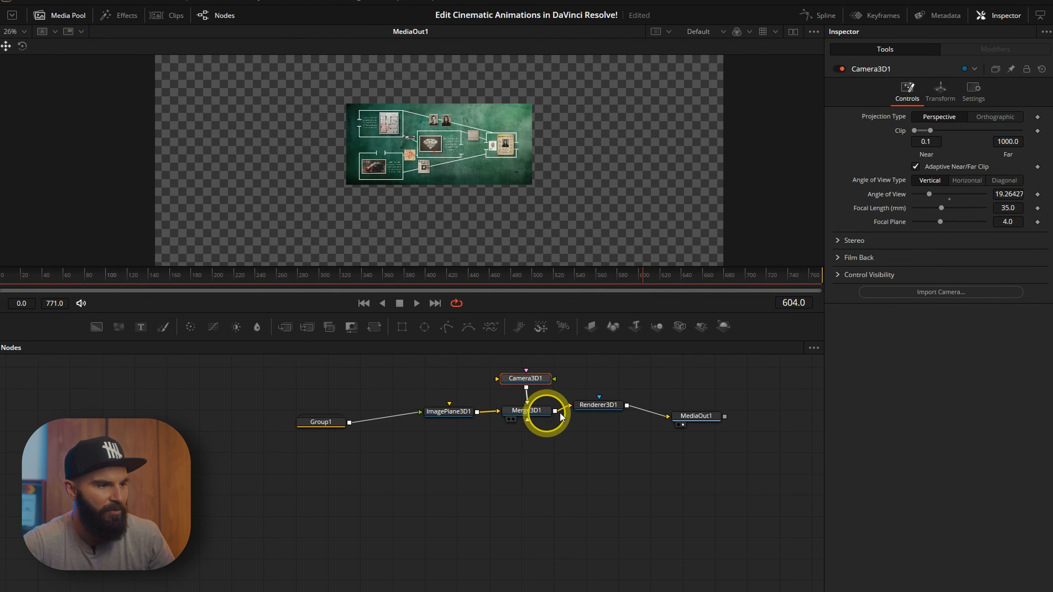
# Show the Merge 3D scene in a second viewer beside the final output.
pyautogui.click(528, 413)
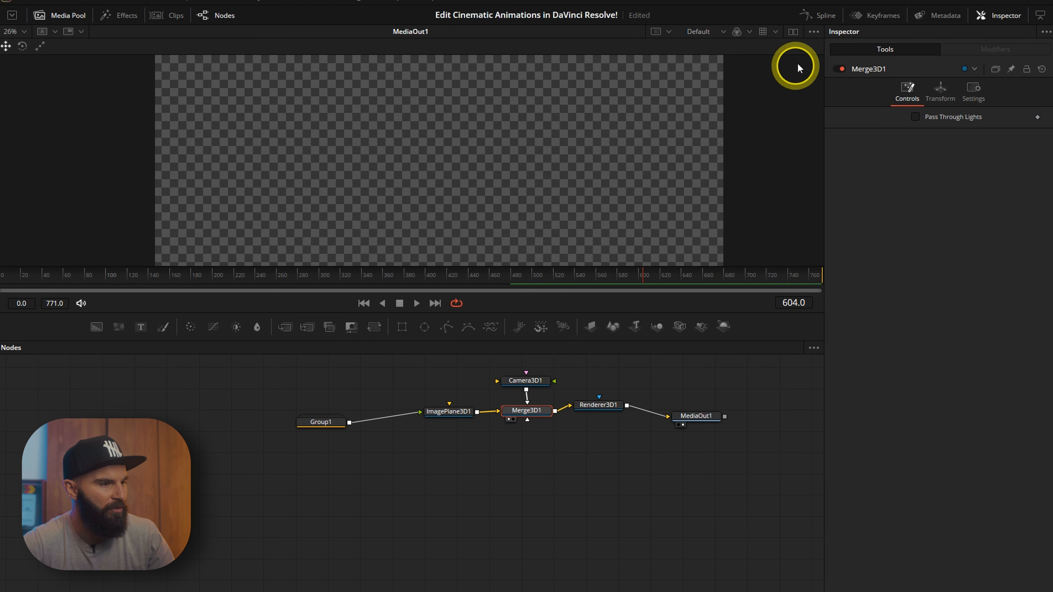
pyautogui.click(793, 33)
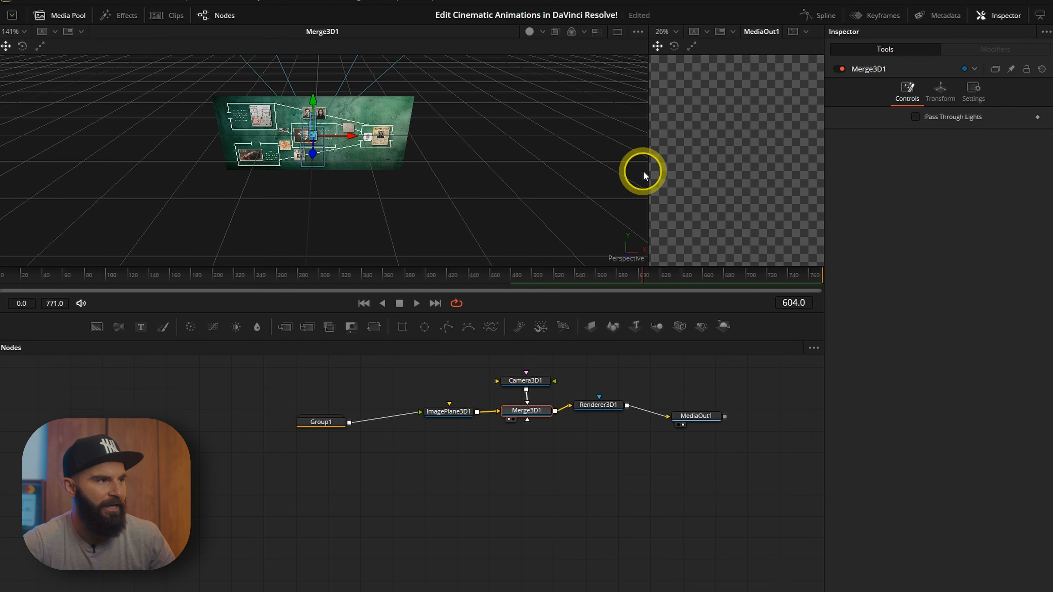
pyautogui.moveTo(647, 172); pyautogui.dragTo(403, 179)
pyautogui.scroll(3, 195, 158)
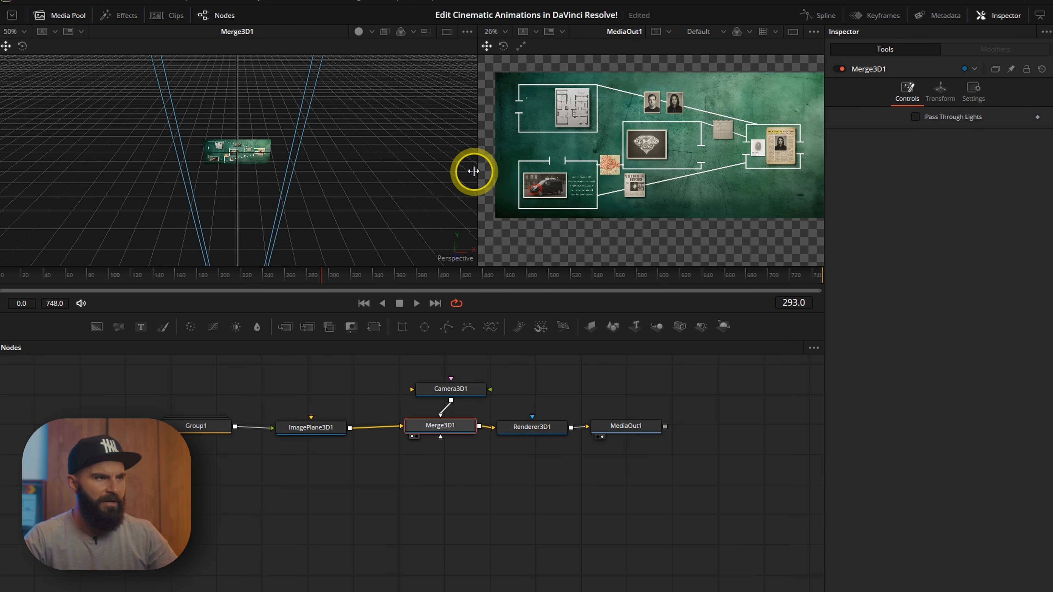
pyautogui.moveTo(473, 171); pyautogui.dragTo(448, 167)
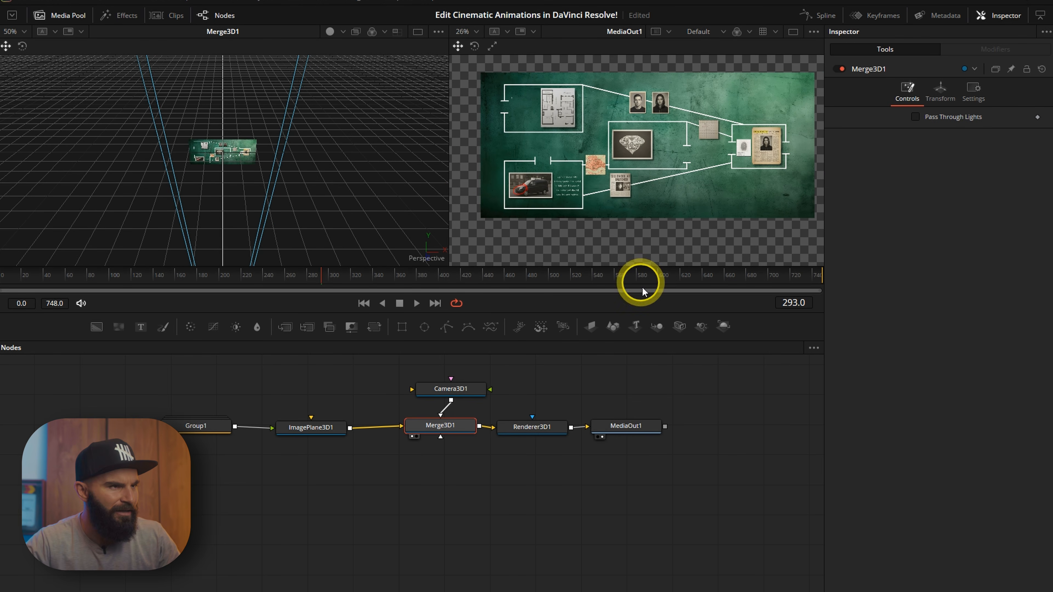
# Add a Spot Light to the Merge 3D and enable lighting and shadows in the Renderer 3D.
pyautogui.moveTo(702, 326); pyautogui.dragTo(415, 418)
pyautogui.moveTo(419, 432); pyautogui.dragTo(419, 431)
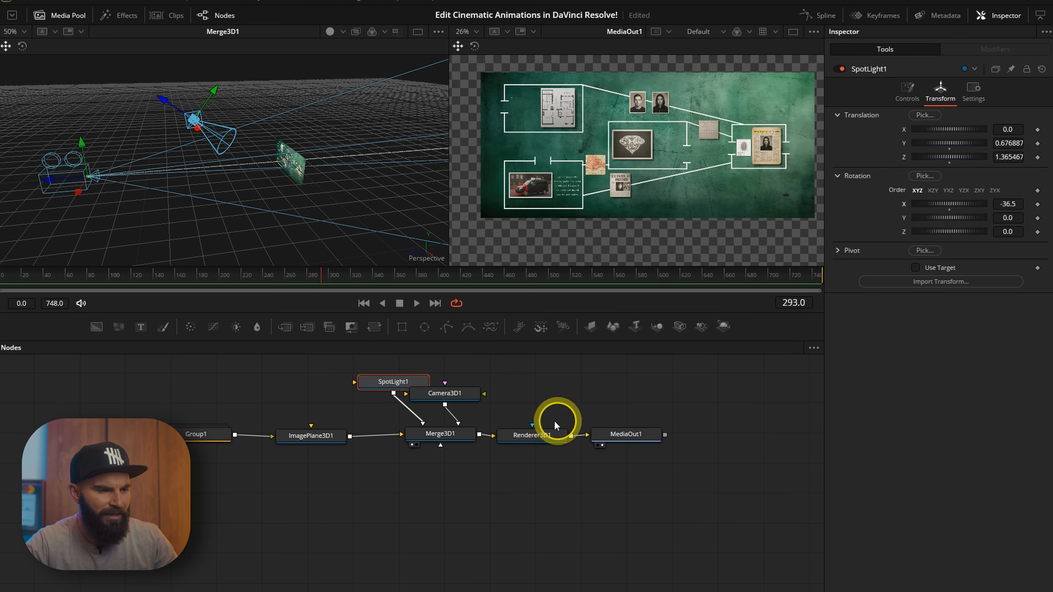
pyautogui.click(528, 440)
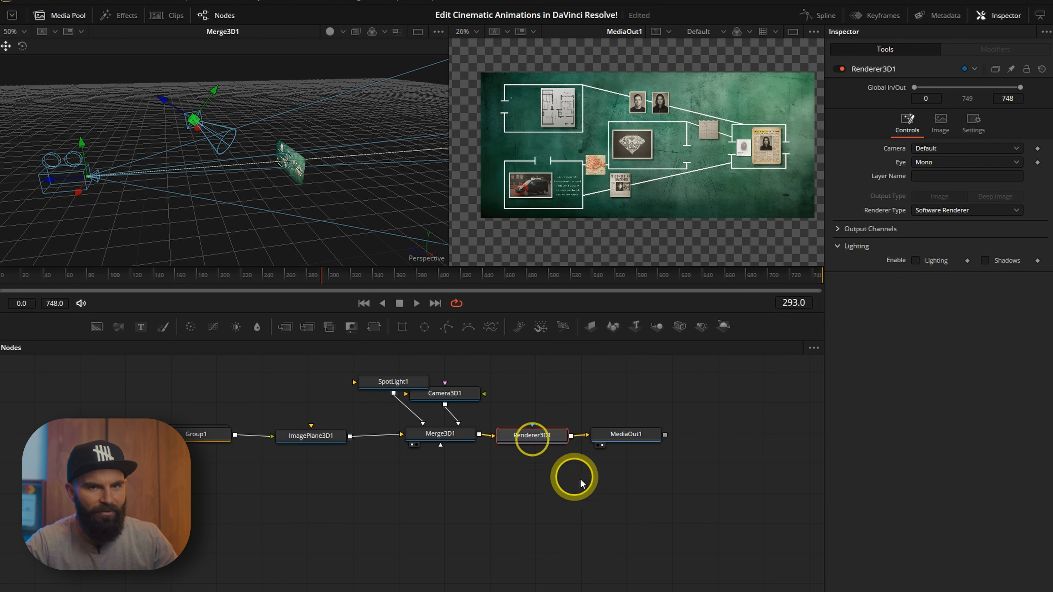
pyautogui.click(916, 260)
pyautogui.click(985, 260)
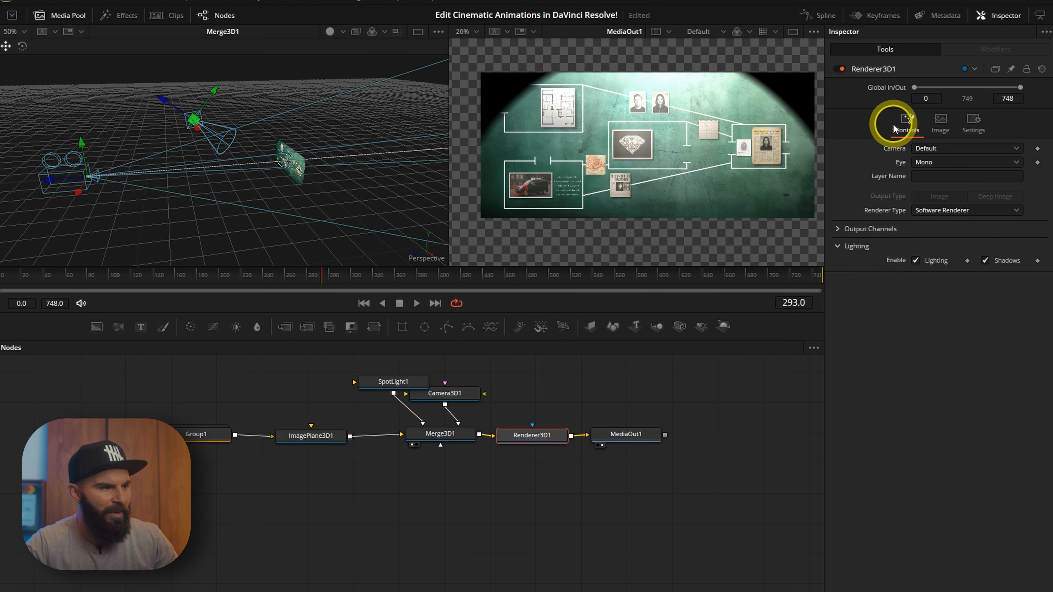
# Widen the Spot Light's cone so the whole evidence board is lit, cone angle about 42.
pyautogui.click(385, 381)
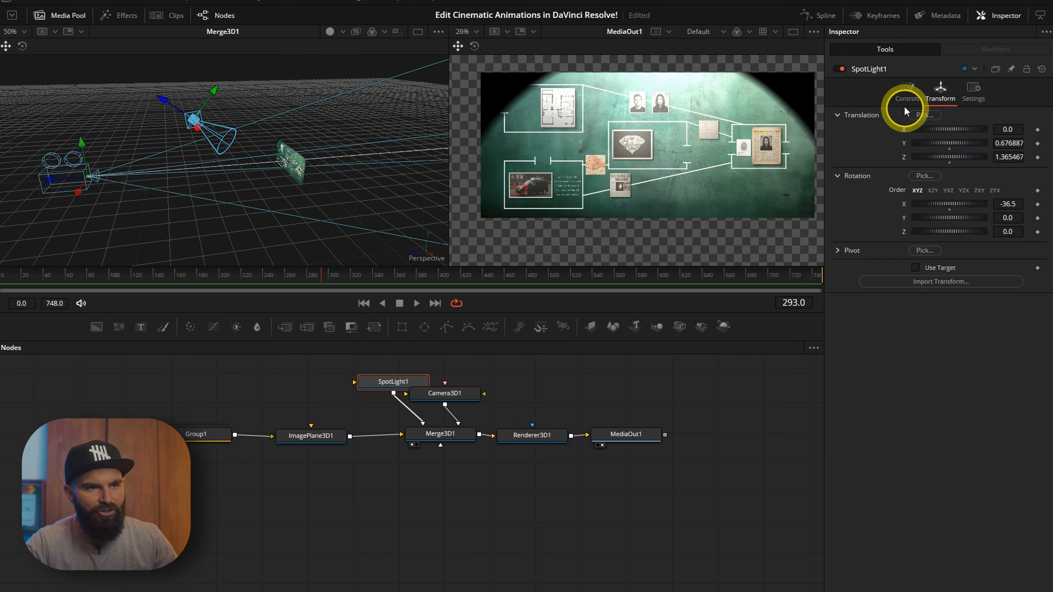
pyautogui.click(906, 93)
pyautogui.click(939, 228)
pyautogui.moveTo(946, 213); pyautogui.dragTo(923, 241)
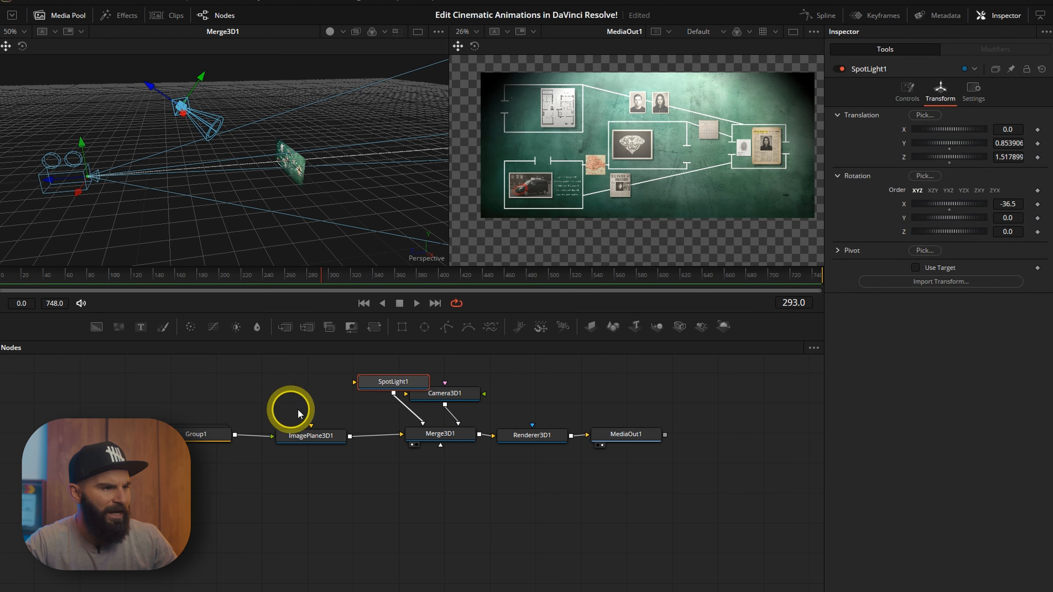
# Frame the camera tightly on the van card at frame 0 and set its translation keyframes.
pyautogui.moveTo(470, 393); pyautogui.dragTo(490, 360)
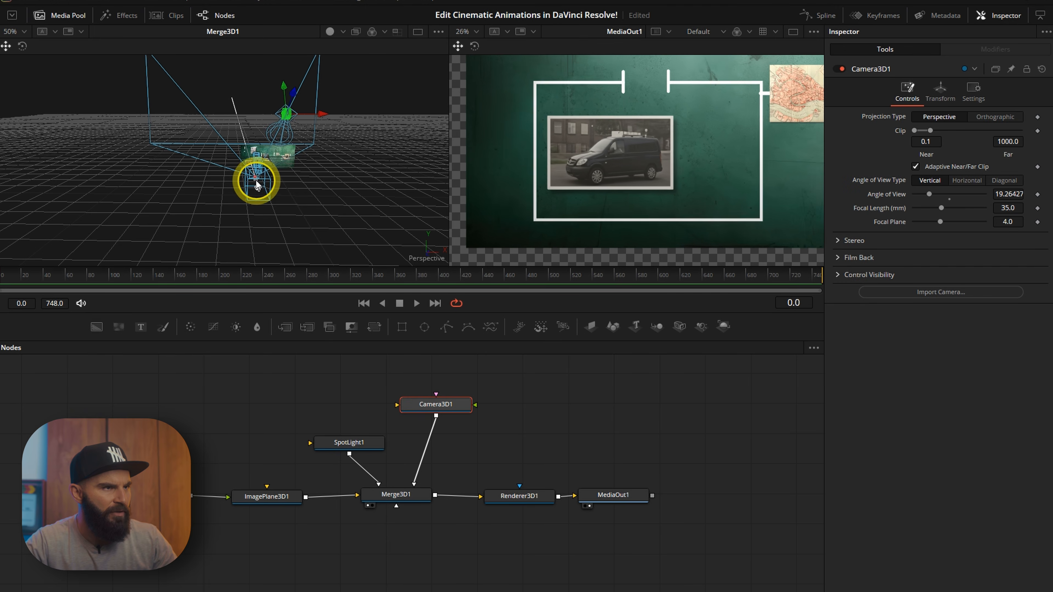
pyautogui.moveTo(254, 181); pyautogui.dragTo(253, 164)
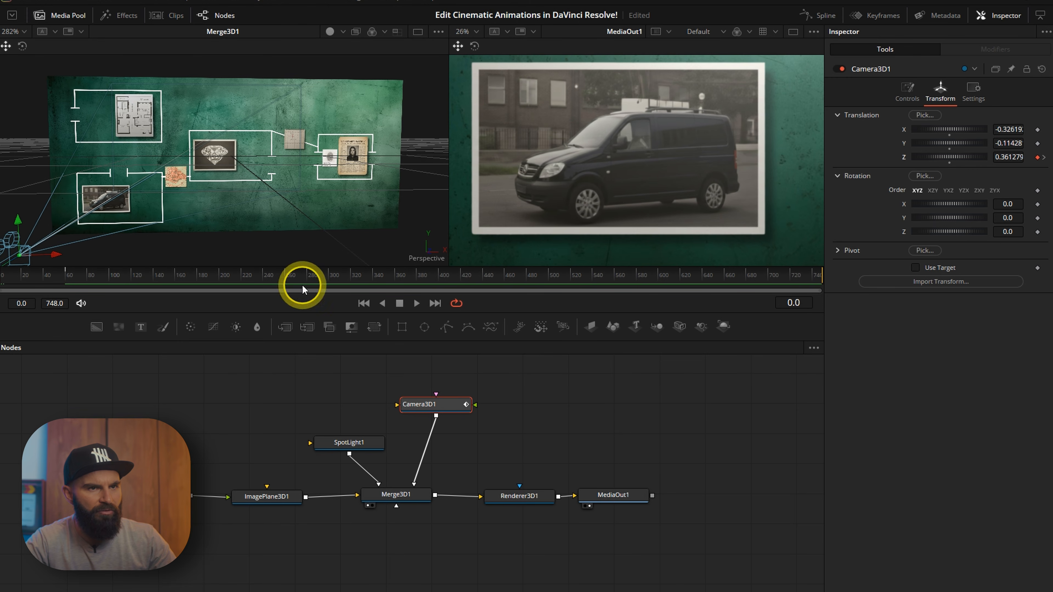
pyautogui.click(1038, 144)
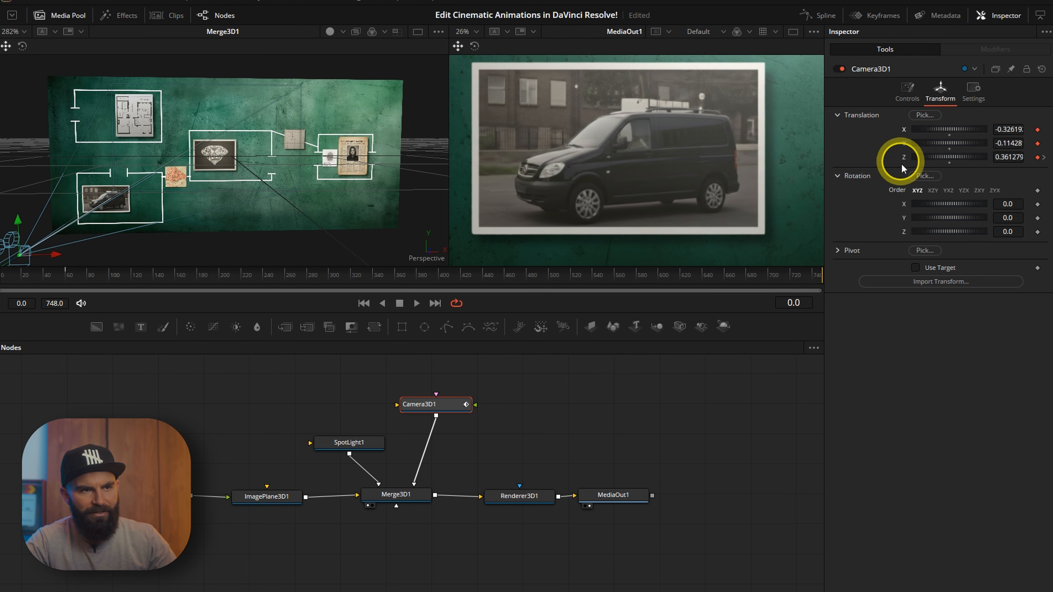
# Keyframe a slight drift of the camera across the van card at about frame 62.
pyautogui.click(69, 279)
pyautogui.moveTo(1013, 144); pyautogui.dragTo(1024, 129)
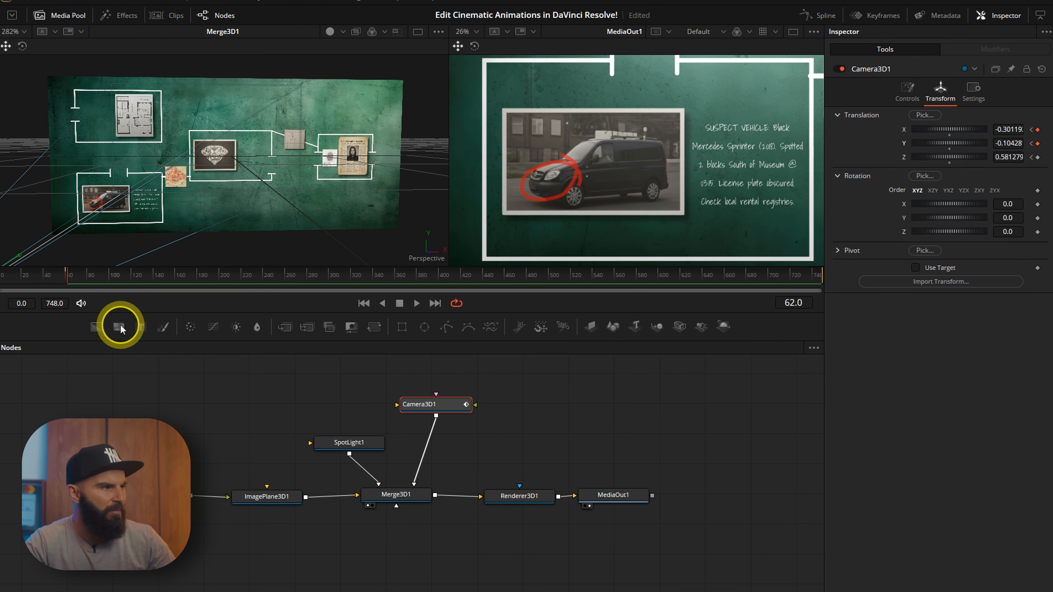
pyautogui.click(48, 278)
pyautogui.click(44, 277)
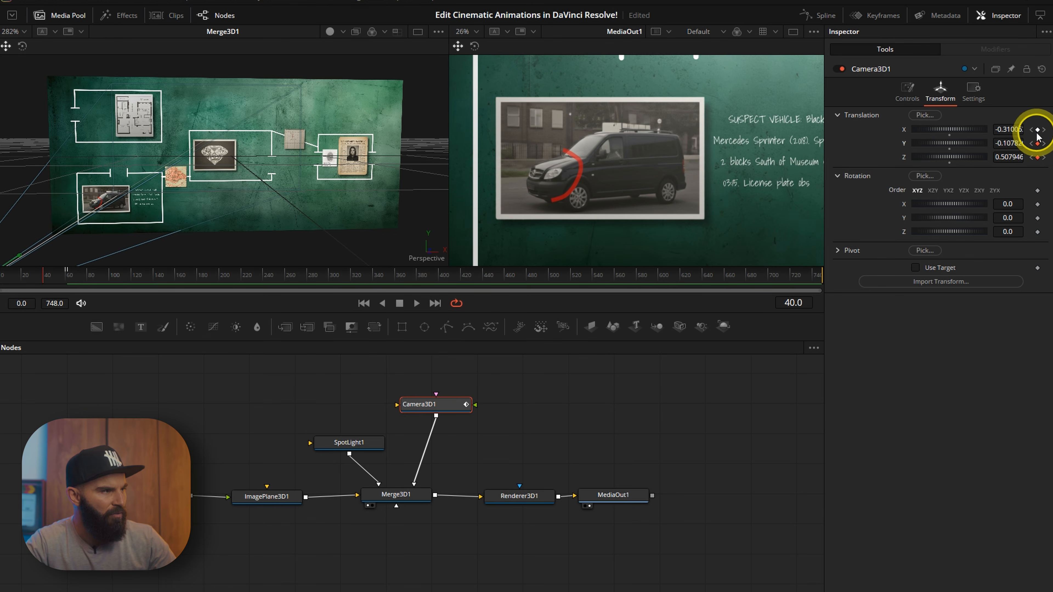
# At frame 142, move the camera over to the Emilia Demarest mastermind card.
pyautogui.moveTo(94, 274); pyautogui.dragTo(159, 277)
pyautogui.scroll(-5, 294, 161)
pyautogui.moveTo(204, 204); pyautogui.dragTo(223, 203)
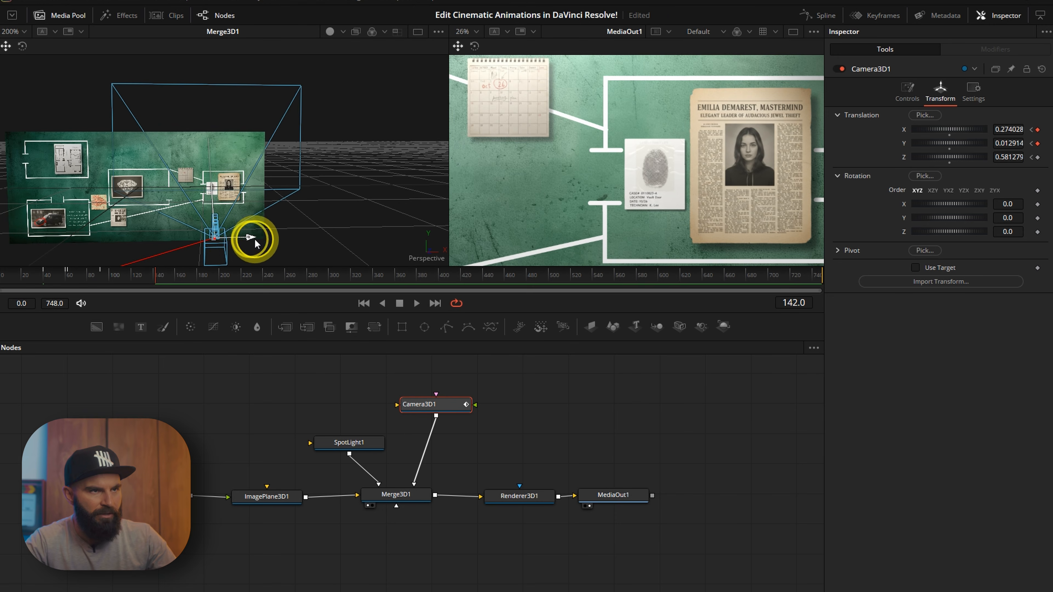
pyautogui.moveTo(251, 238); pyautogui.dragTo(278, 246)
pyautogui.moveTo(181, 231); pyautogui.dragTo(201, 209)
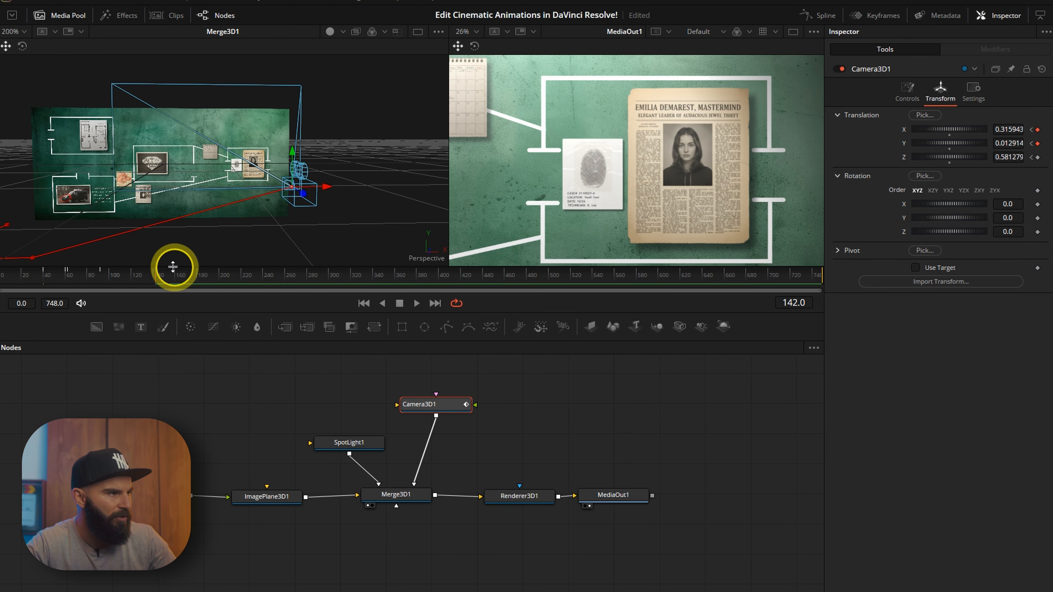
# Add camera translation keyframes at frame 120 and hold the framing on the mastermind card around frame 200.
pyautogui.click(132, 276)
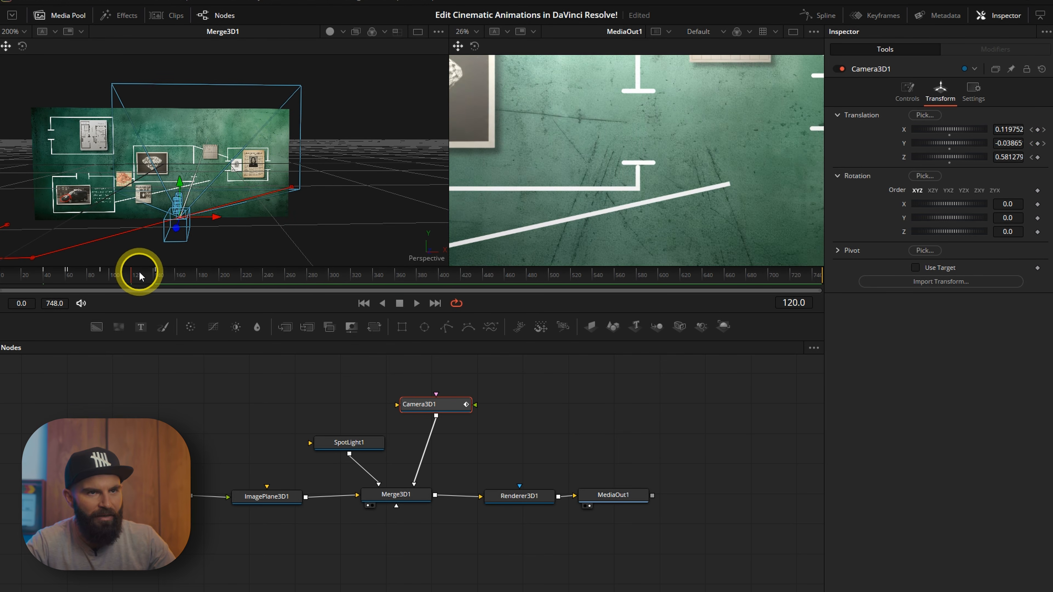
pyautogui.click(1037, 158)
pyautogui.click(1038, 143)
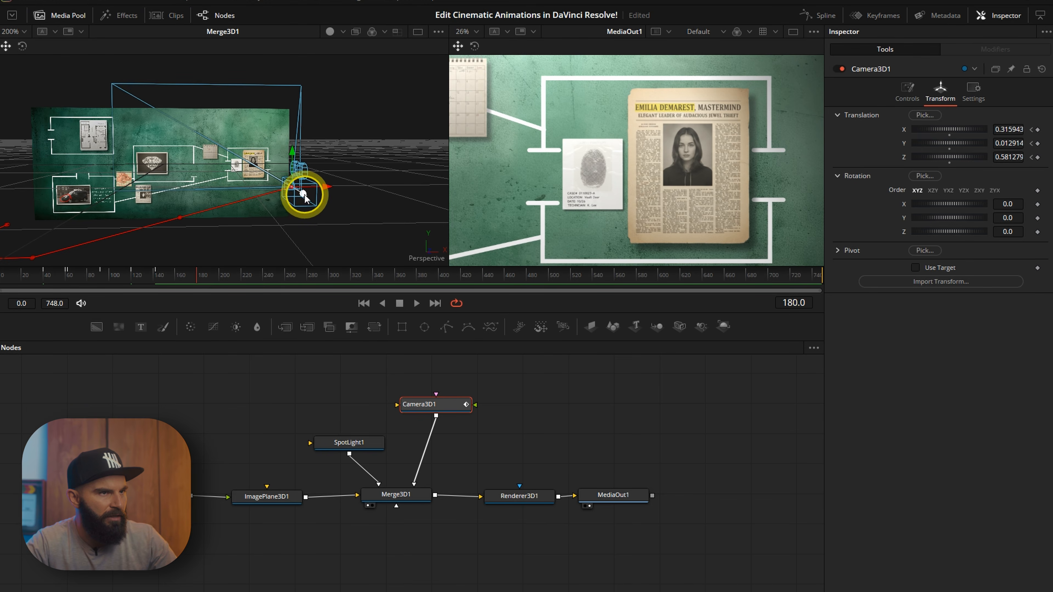
pyautogui.moveTo(304, 195); pyautogui.dragTo(282, 134)
pyautogui.moveTo(193, 274); pyautogui.dragTo(221, 276)
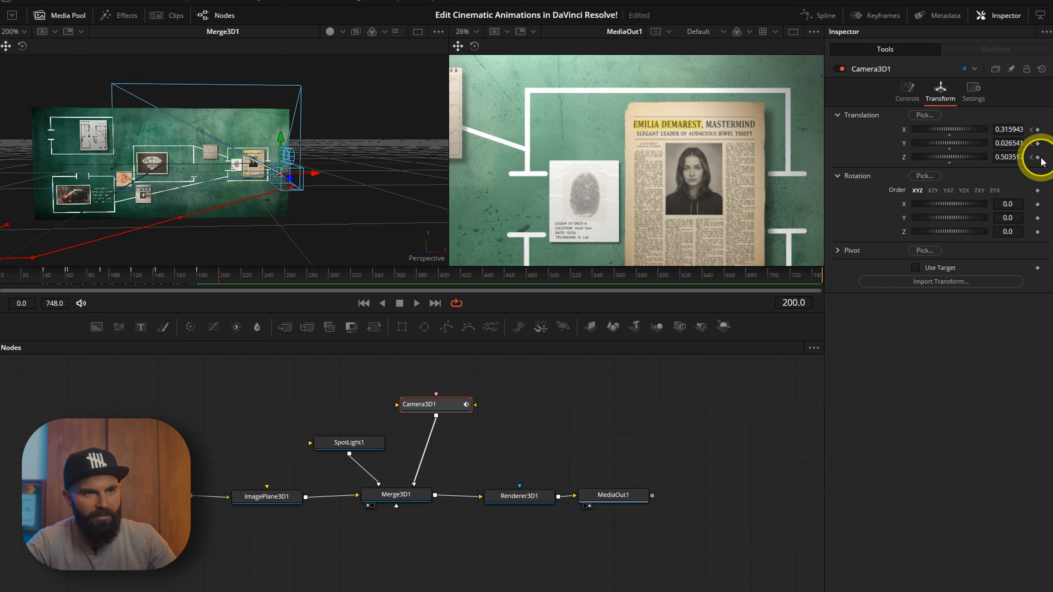
# Move the camera to the museum floor plan card around frame 297 and keyframe its position at frame 279.
pyautogui.click(264, 275)
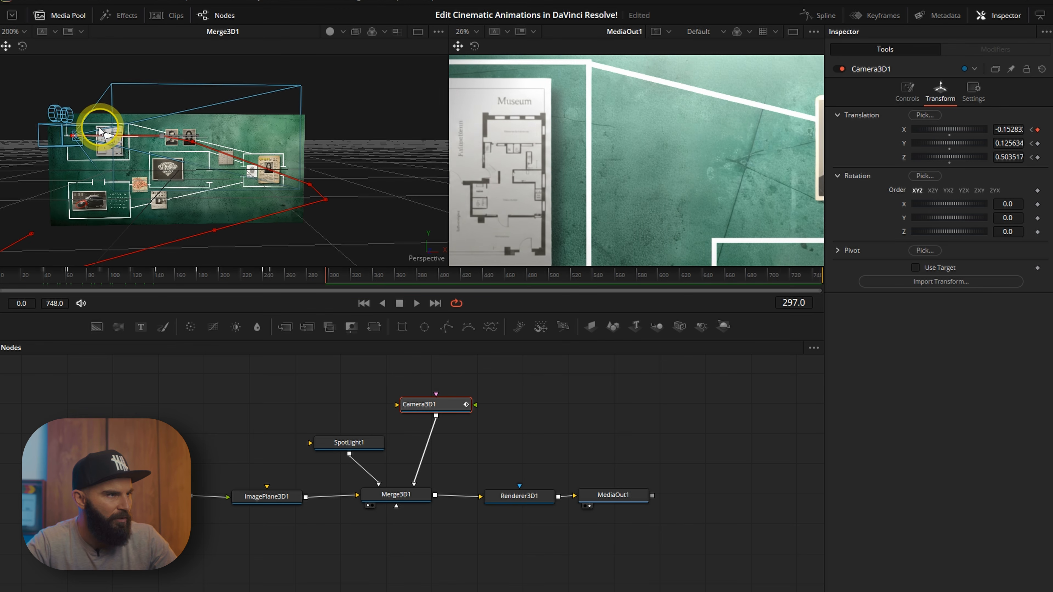
pyautogui.moveTo(78, 132); pyautogui.dragTo(66, 125)
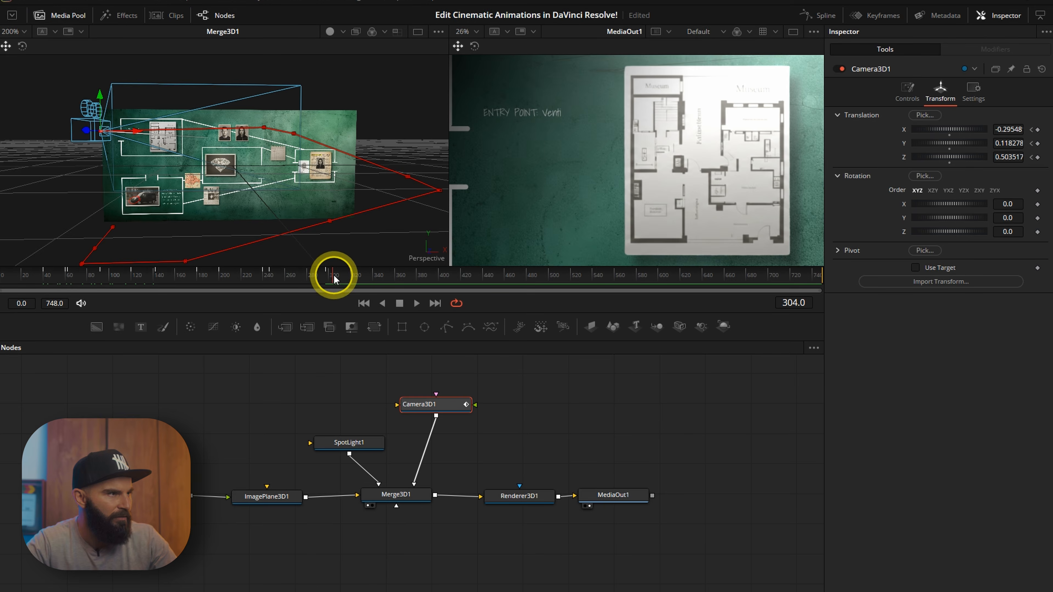
pyautogui.click(310, 275)
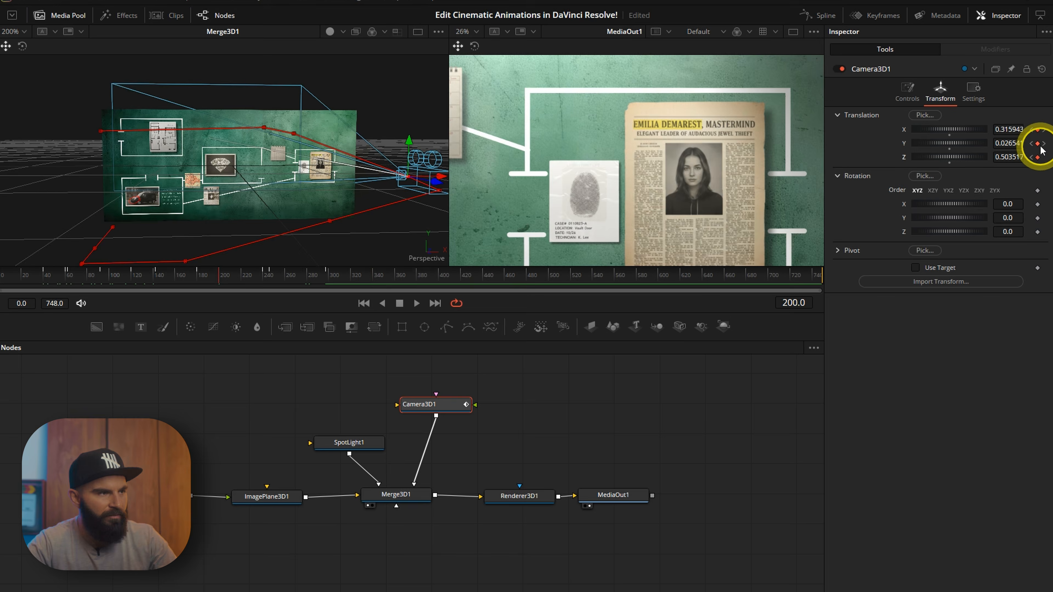
pyautogui.click(1038, 157)
pyautogui.click(1037, 130)
# At about frame 438, move the camera down toward the diamond card and keyframe it at frame 419.
pyautogui.click(291, 183)
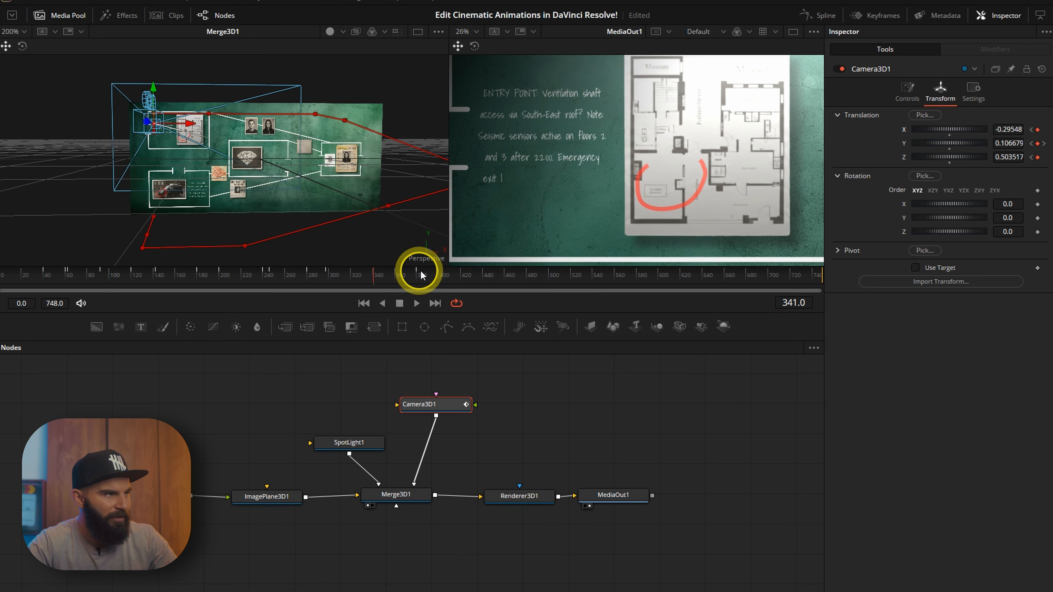
pyautogui.moveTo(464, 273); pyautogui.dragTo(467, 275)
pyautogui.moveTo(466, 274); pyautogui.dragTo(480, 275)
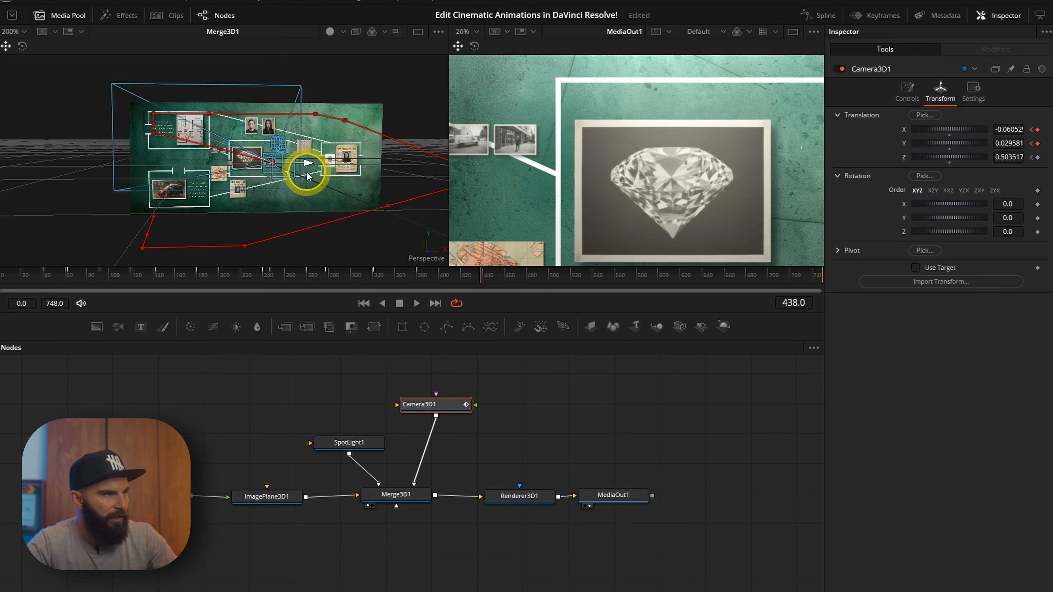
pyautogui.moveTo(308, 176); pyautogui.dragTo(265, 170)
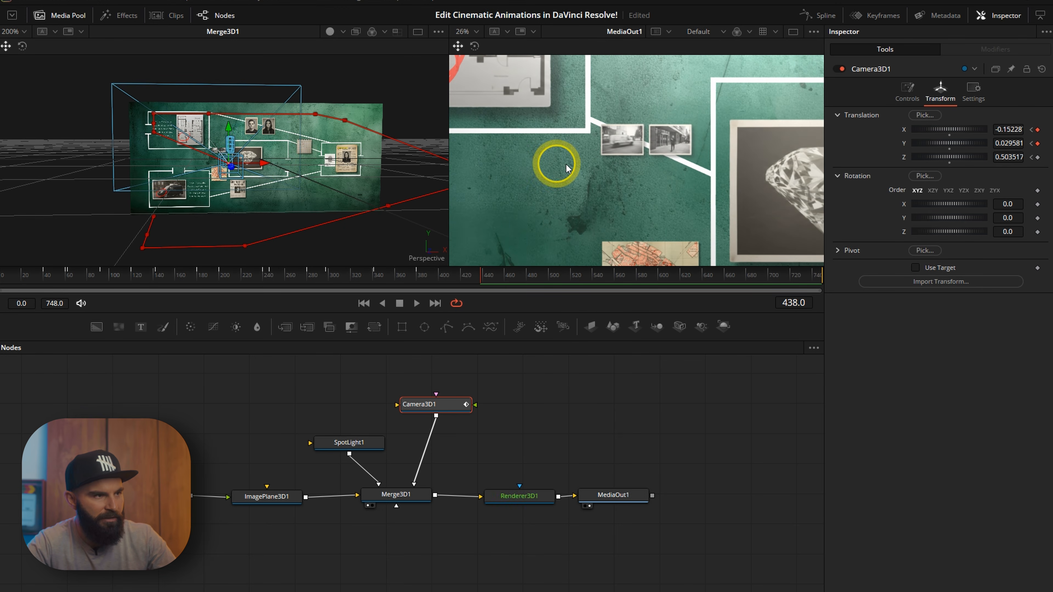
pyautogui.click(460, 275)
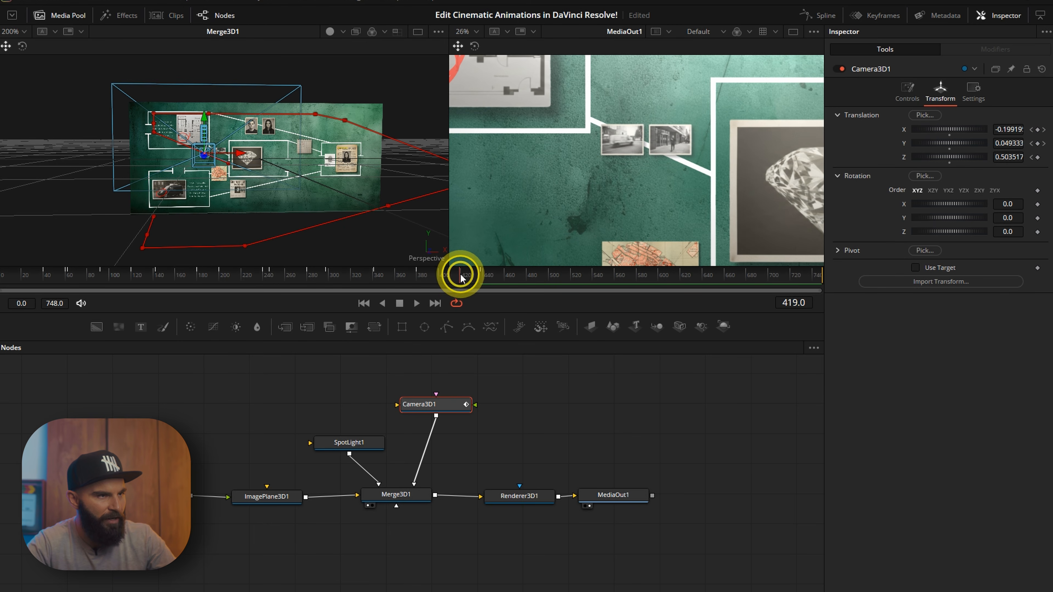
pyautogui.click(1038, 157)
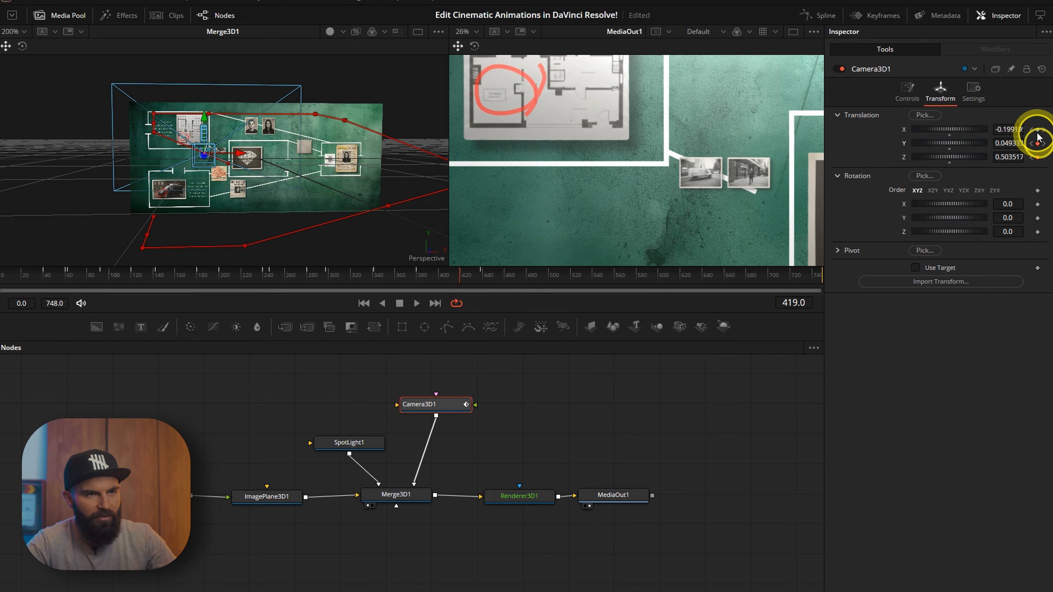
# At frame 467, center the camera on the diamond target card.
pyautogui.click(512, 275)
pyautogui.moveTo(313, 130); pyautogui.dragTo(315, 135)
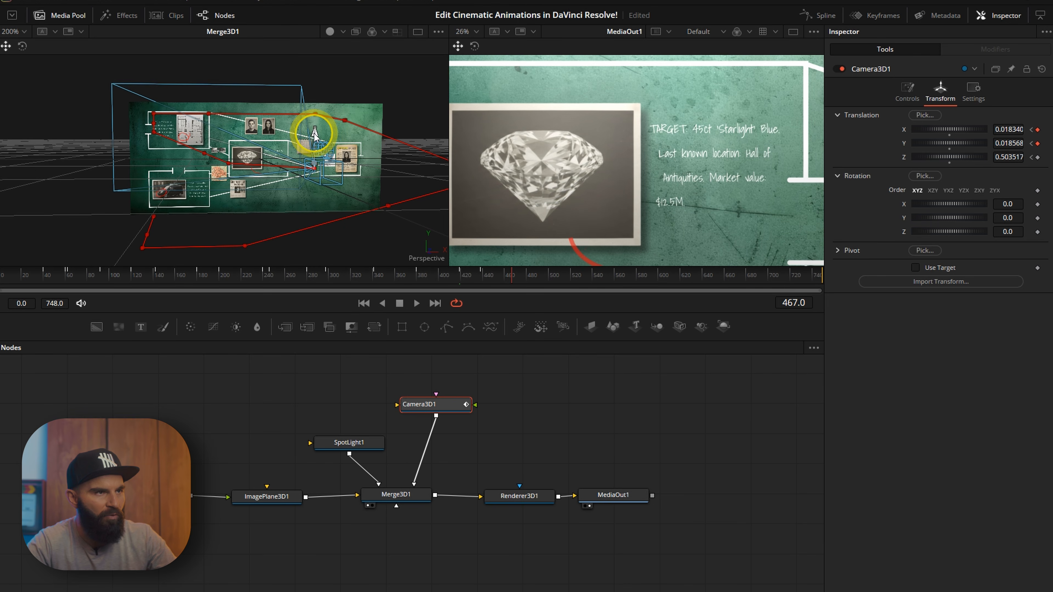
pyautogui.moveTo(349, 169); pyautogui.dragTo(346, 170)
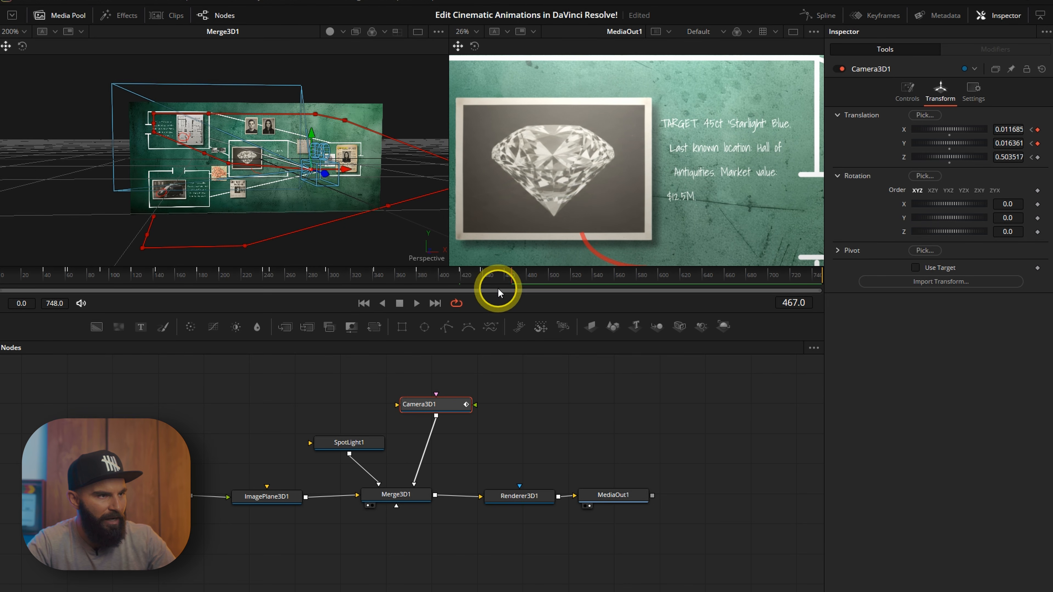
# At frame 599, pull the camera back to reveal the entire evidence board.
pyautogui.moveTo(486, 281); pyautogui.dragTo(576, 275)
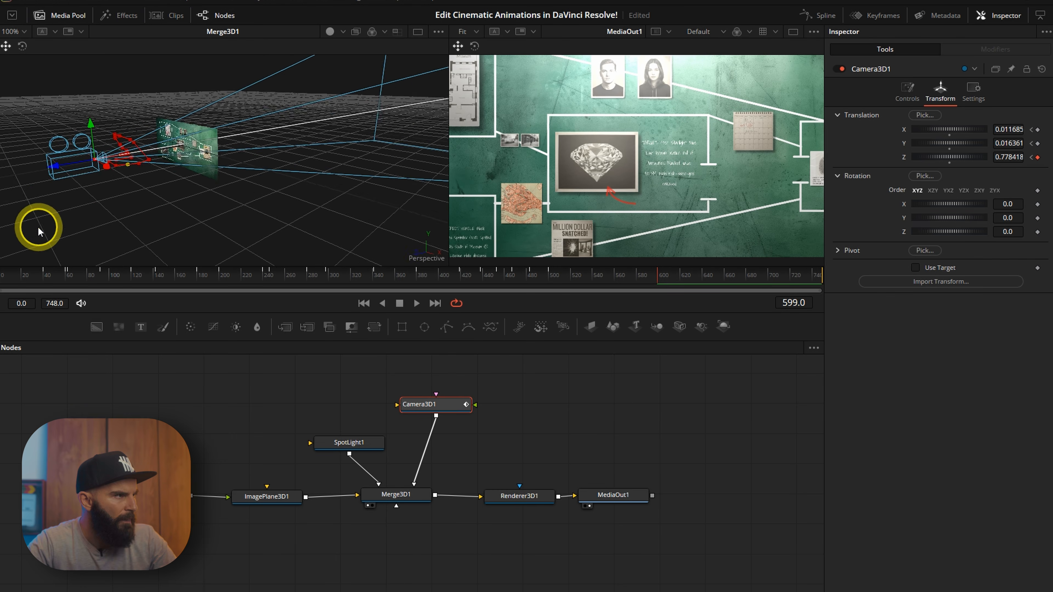
pyautogui.moveTo(59, 167); pyautogui.dragTo(1, 170)
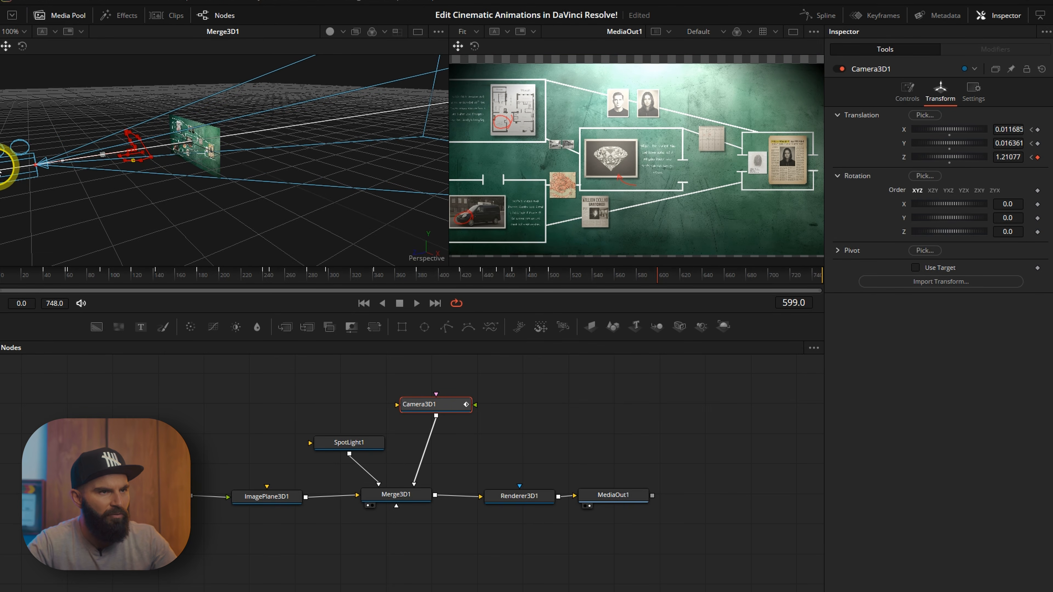
pyautogui.moveTo(146, 184); pyautogui.dragTo(169, 182)
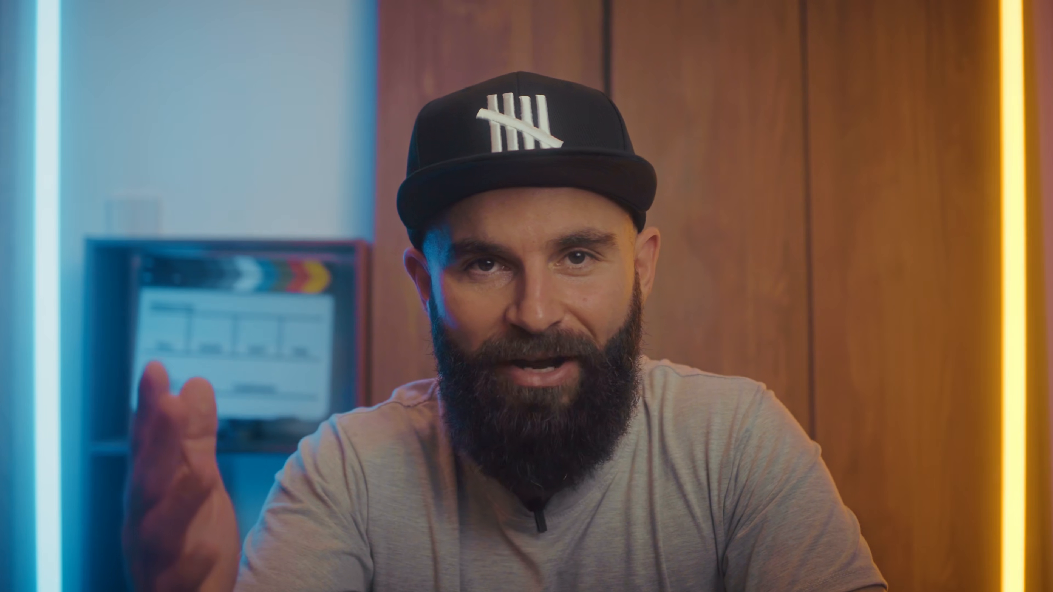